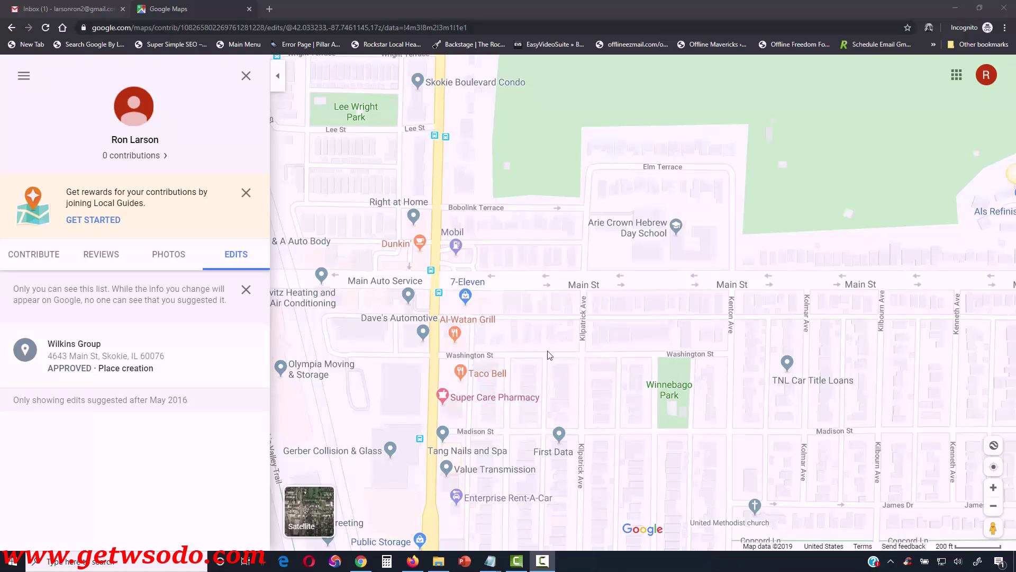
# Step: Switch to Gmail, open the Google Maps email about the published Wilkins Group addition, and review it against the Maps edits list
pyautogui.click(526, 304)
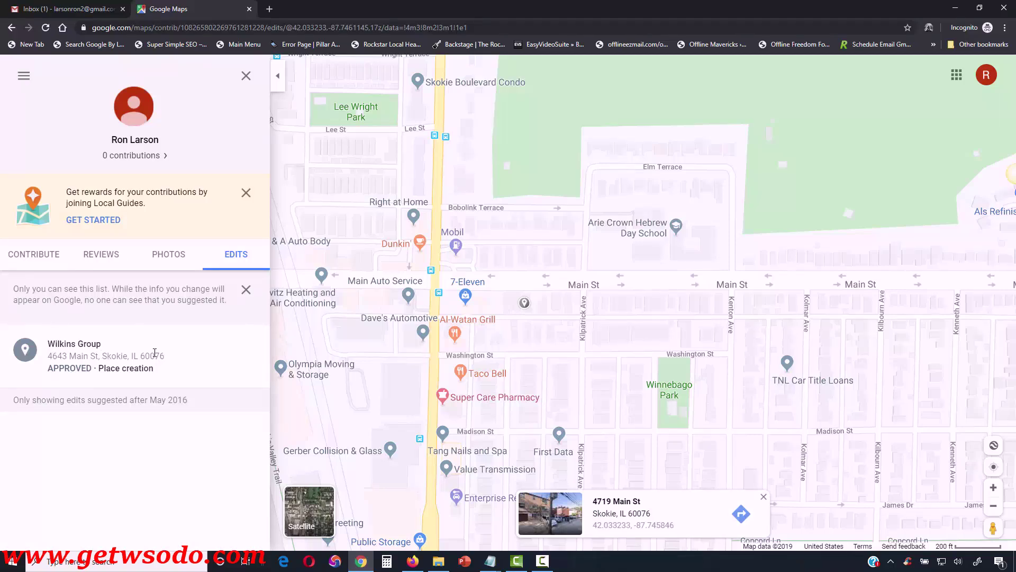
pyautogui.click(64, 9)
pyautogui.click(357, 180)
pyautogui.scroll(-10, 494, 399)
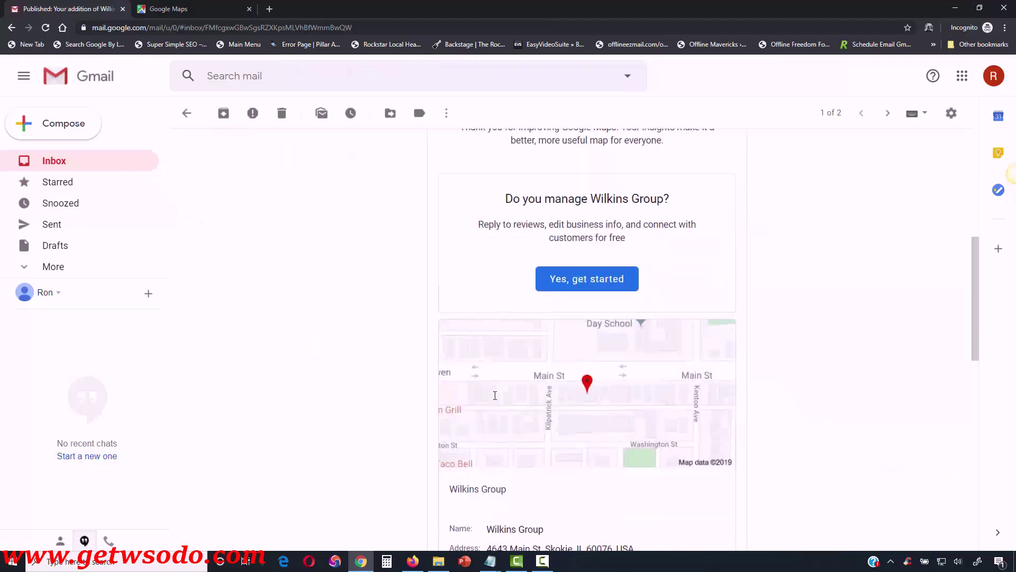
pyautogui.scroll(8, 495, 399)
pyautogui.scroll(3, 495, 399)
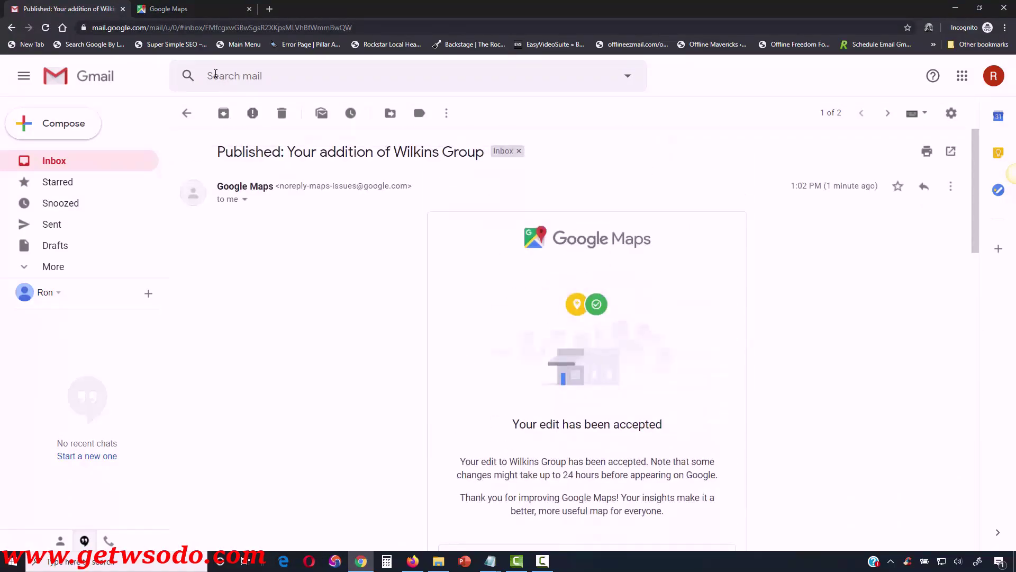
pyautogui.click(198, 9)
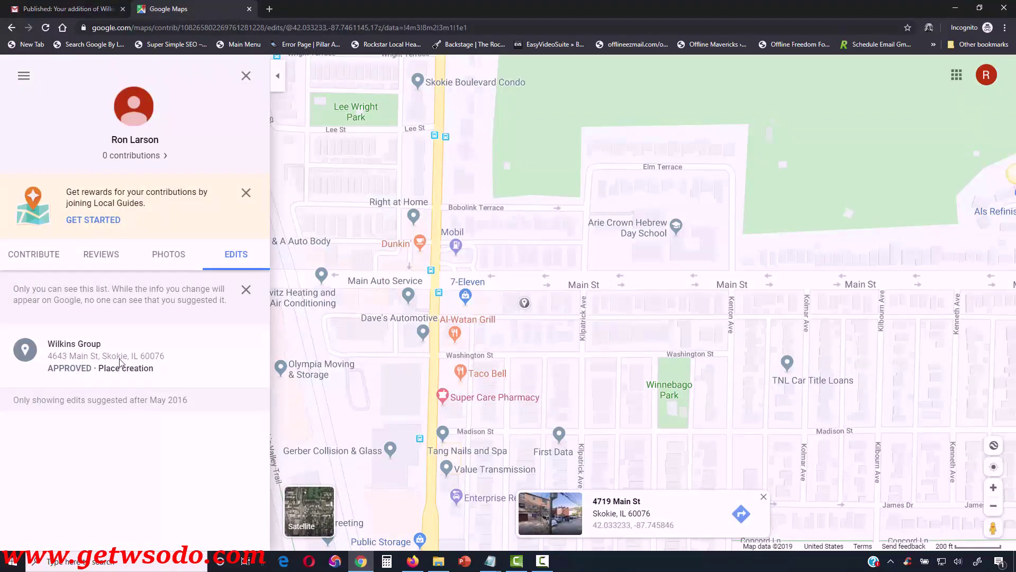
pyautogui.click(31, 5)
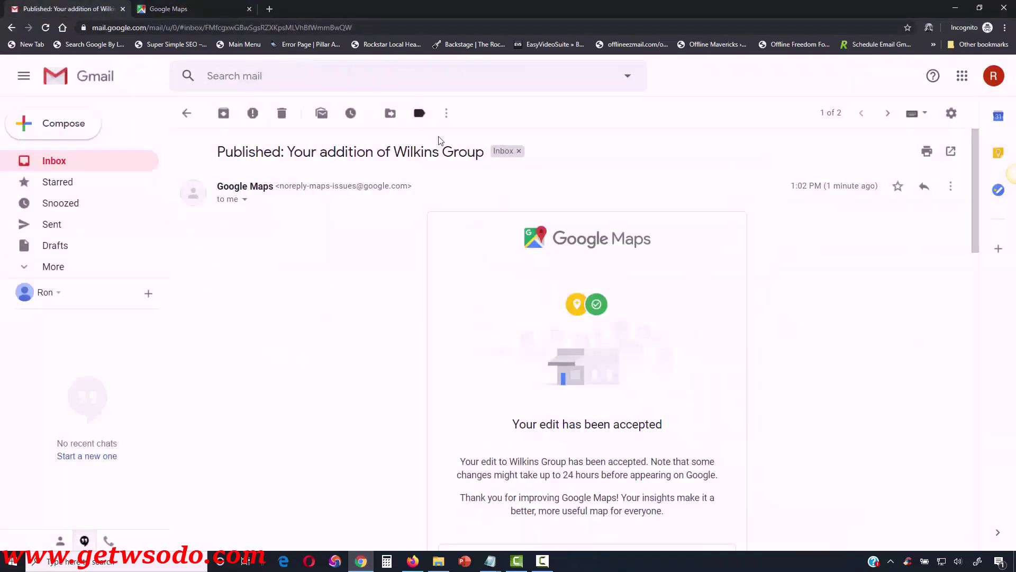
# Step: Start managing the Wilkins Group business from the email's management invitation and close the Google Maps tab
pyautogui.scroll(-3, 455, 169)
pyautogui.scroll(-2, 459, 174)
pyautogui.click(567, 277)
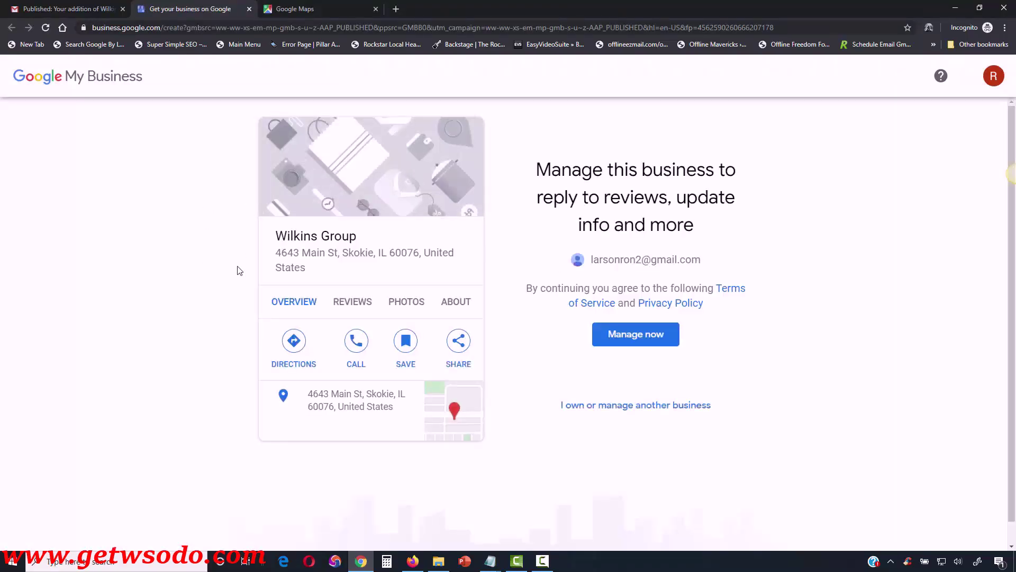
pyautogui.click(321, 12)
pyautogui.click(375, 9)
pyautogui.click(614, 342)
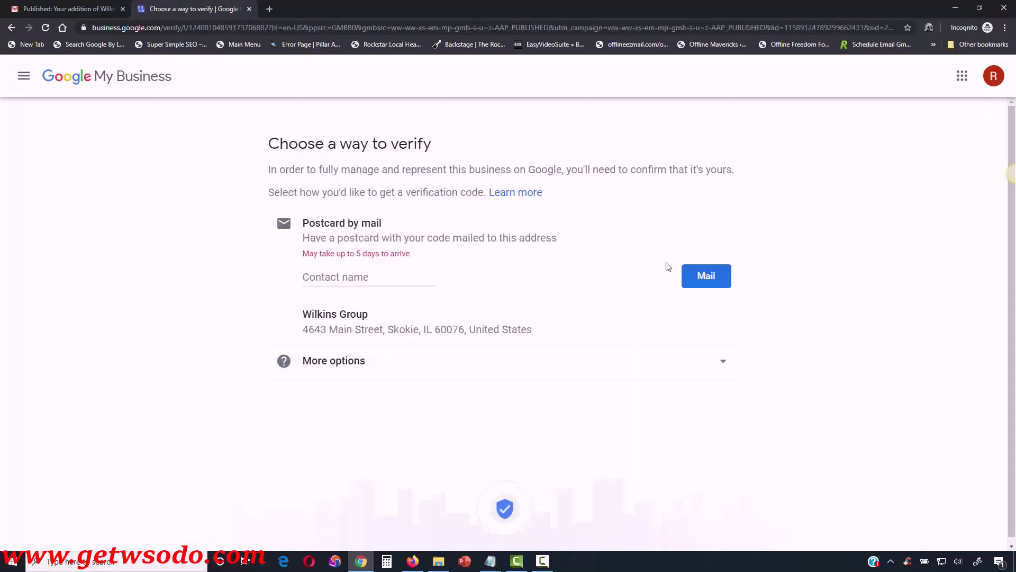
# Step: Postpone the business verification and dismiss the Google My Business welcome message
pyautogui.click(724, 366)
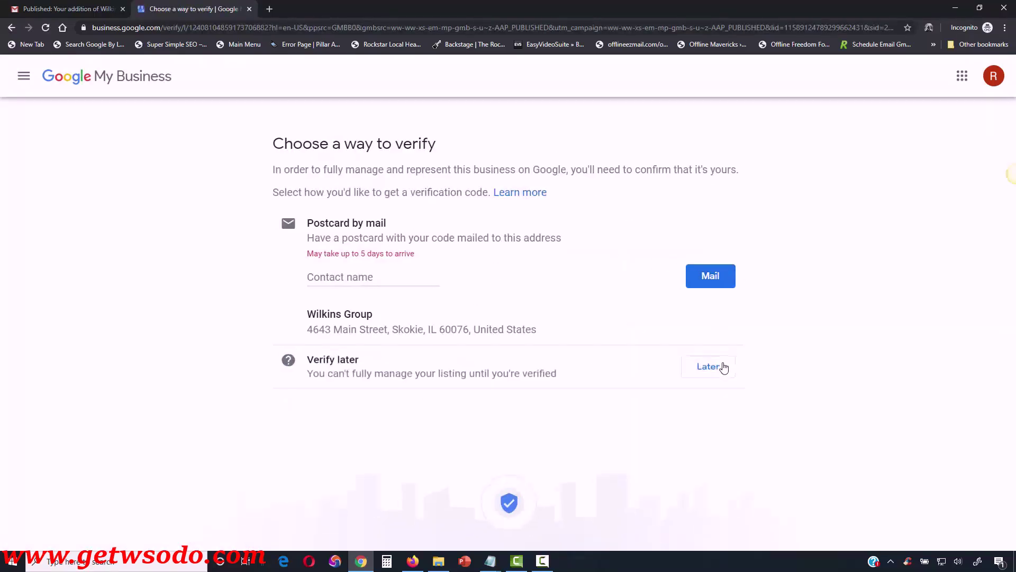
pyautogui.click(718, 371)
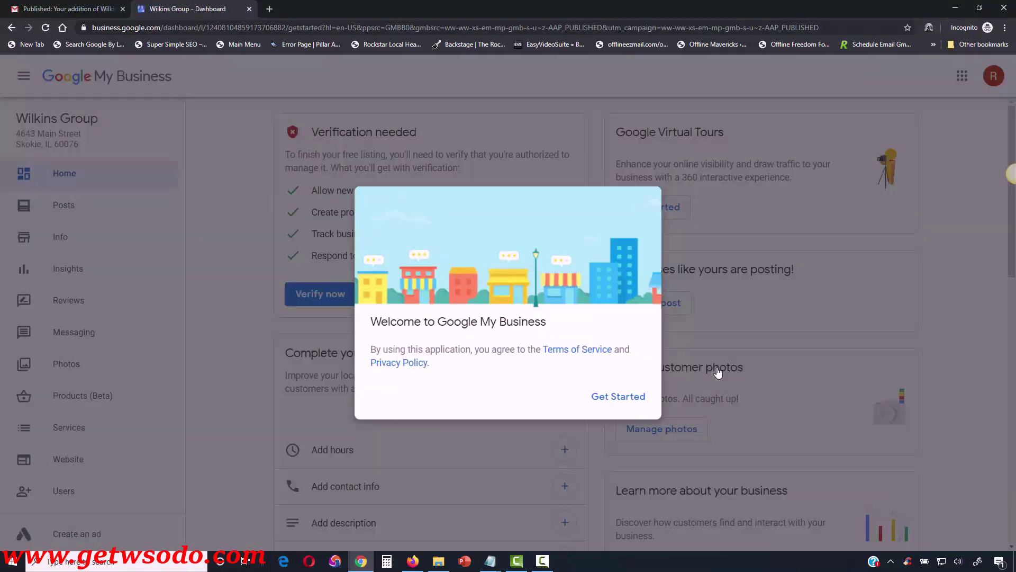
pyautogui.click(622, 397)
# Step: Open the Wilkins Group business information page and examine which listing details can be filled in
pyautogui.click(75, 238)
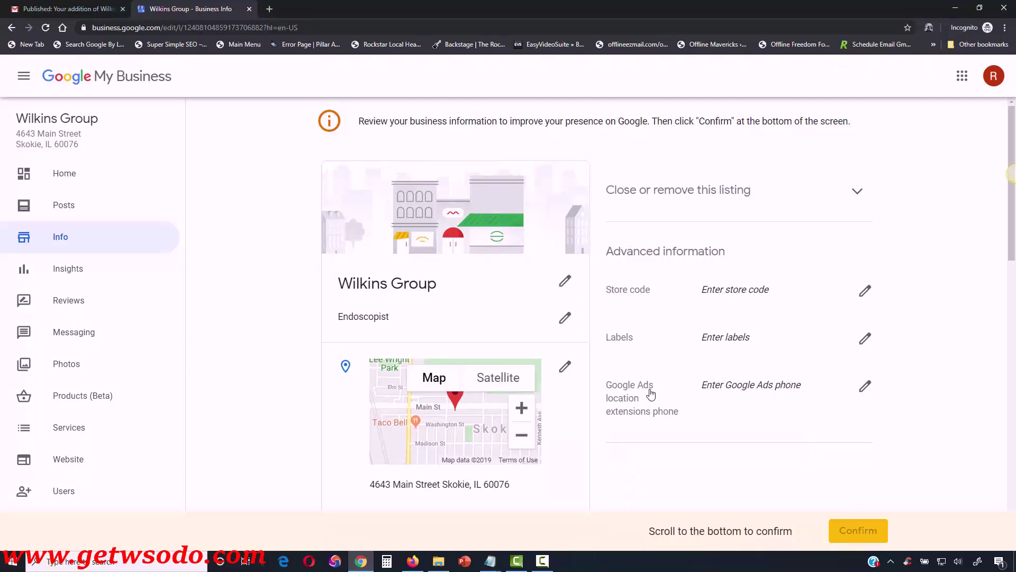
pyautogui.scroll(-8, 632, 363)
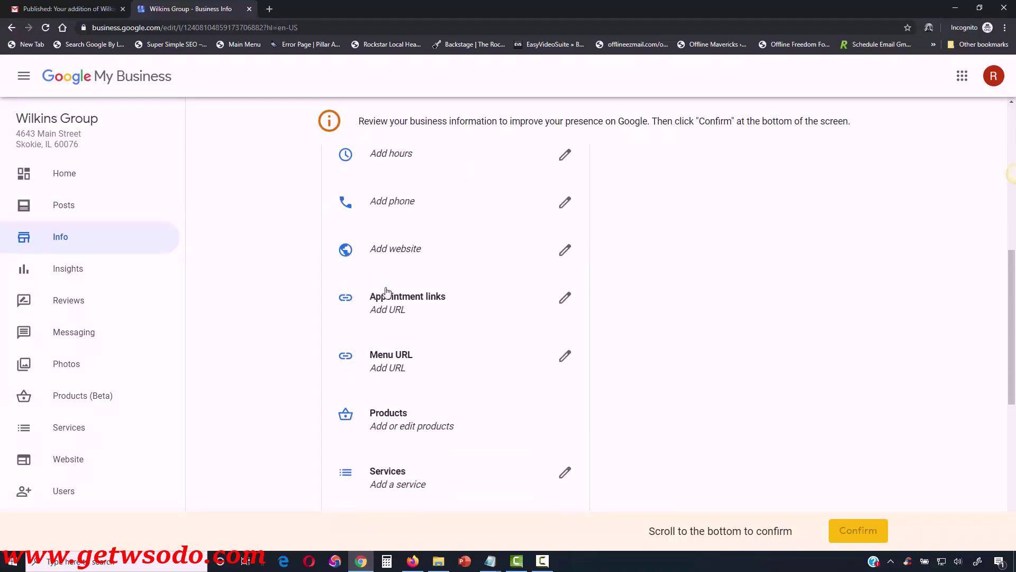
pyautogui.scroll(8, 392, 294)
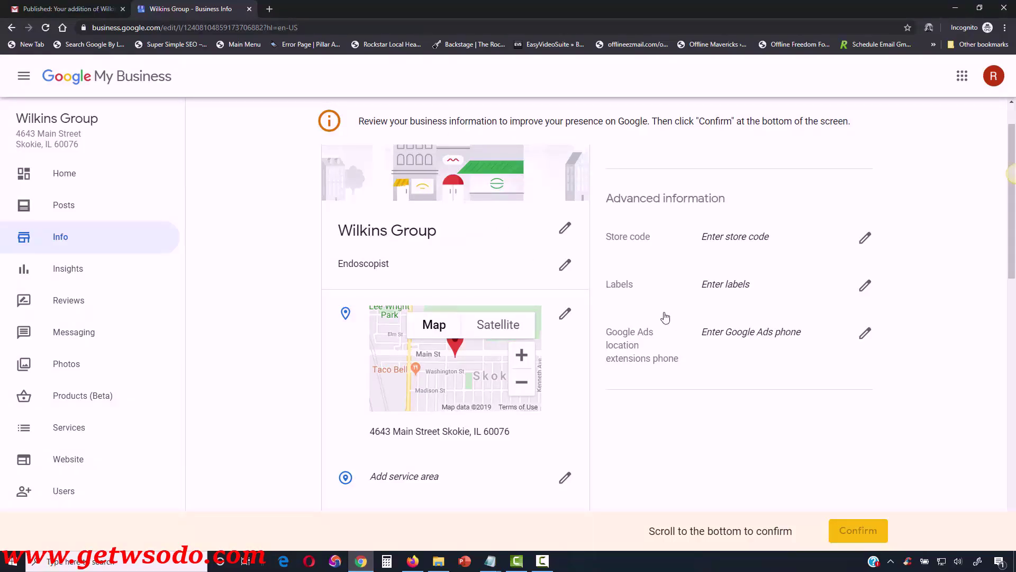
pyautogui.scroll(-6, 666, 317)
pyautogui.scroll(5, 665, 316)
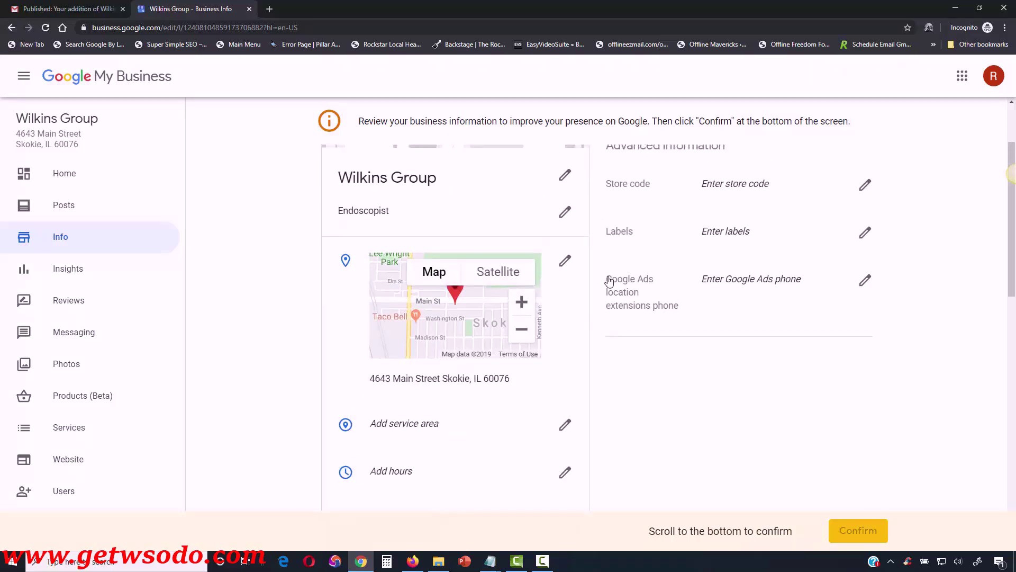
pyautogui.scroll(2, 608, 281)
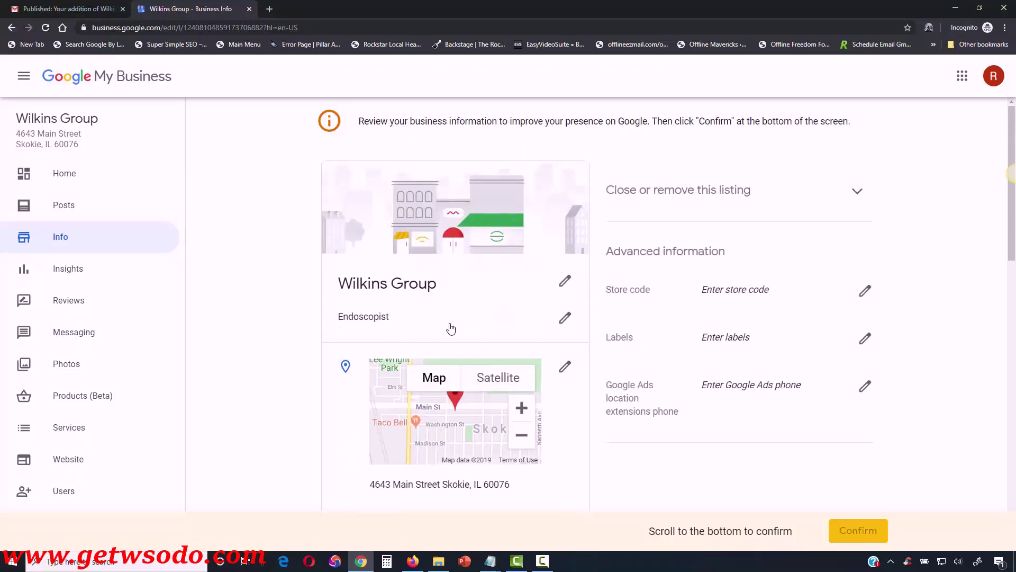
# Step: Set the primary business category to Appliance repair service and apply the change
pyautogui.click(563, 319)
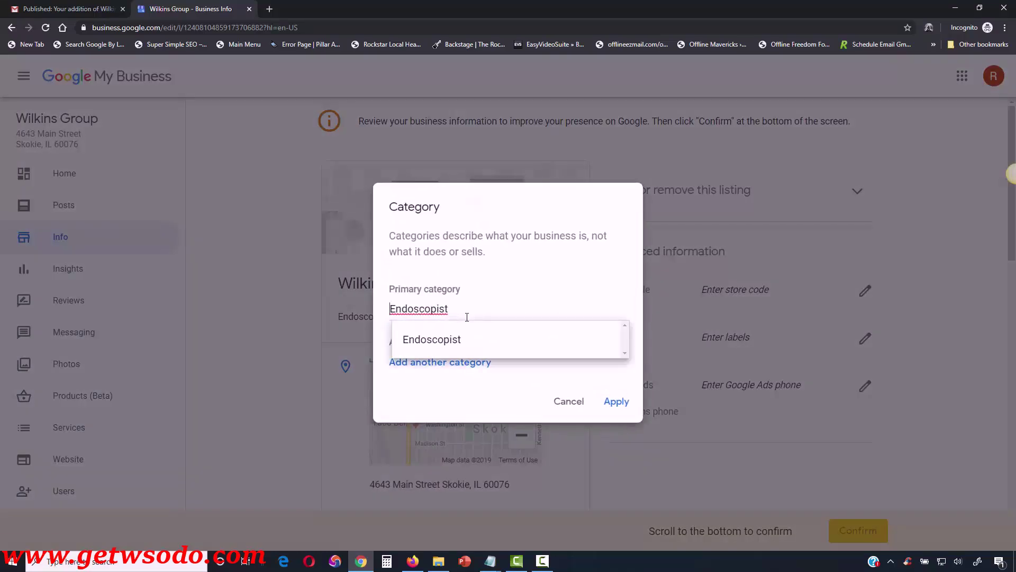
pyautogui.moveTo(466, 310); pyautogui.dragTo(363, 308)
pyautogui.write('appl')
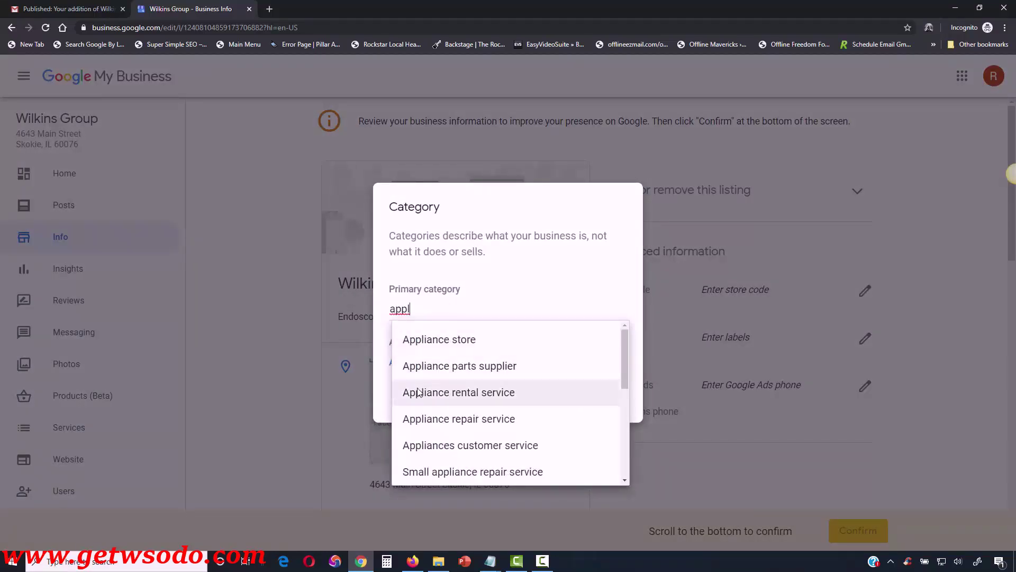
pyautogui.click(418, 419)
pyautogui.click(616, 401)
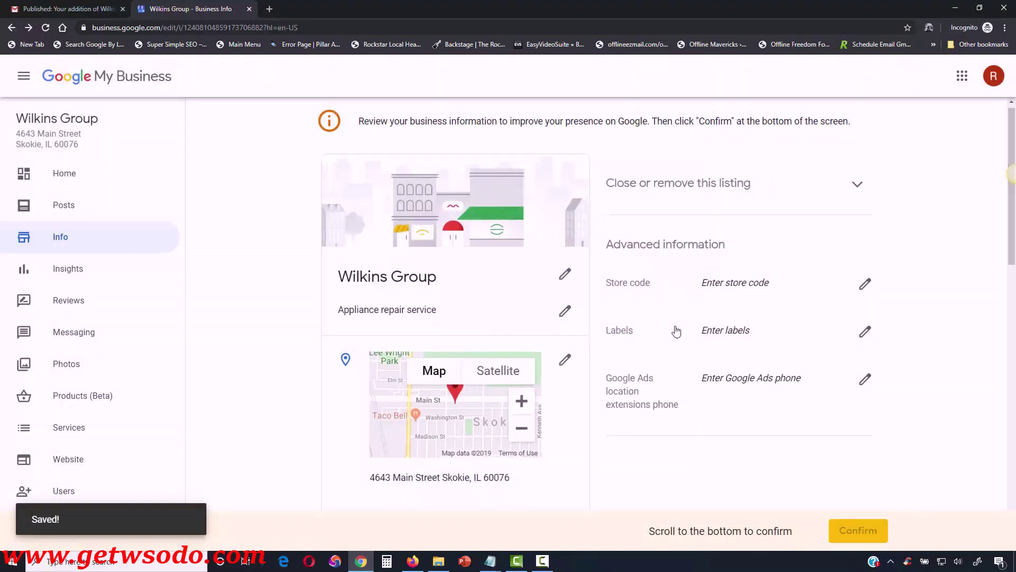
# Step: Set the business hours for Sunday, Monday, Tuesday and Wednesday to open 24 hours
pyautogui.scroll(-6, 674, 330)
pyautogui.click(416, 270)
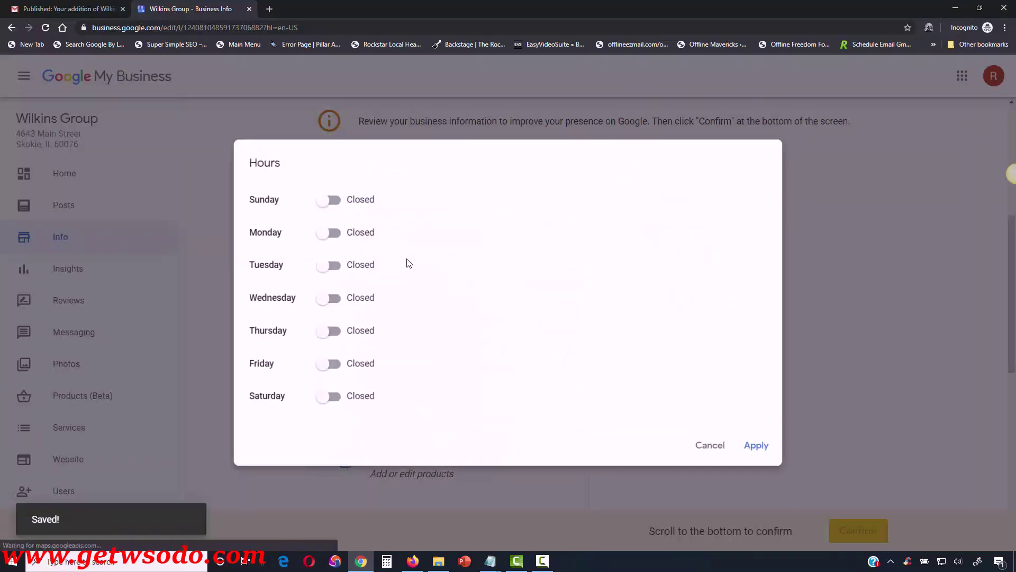
pyautogui.click(329, 197)
pyautogui.click(395, 196)
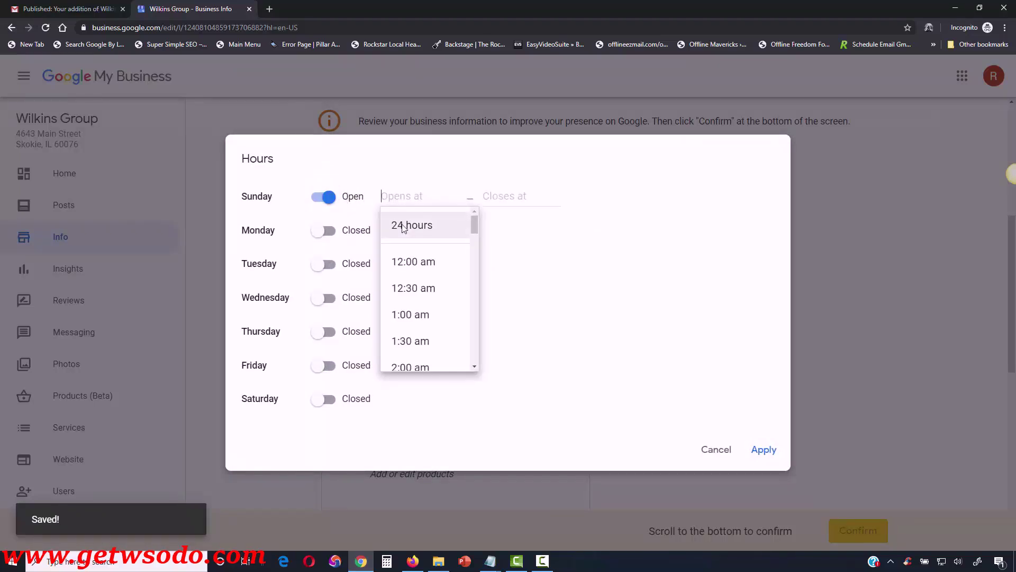
pyautogui.click(405, 225)
pyautogui.click(327, 230)
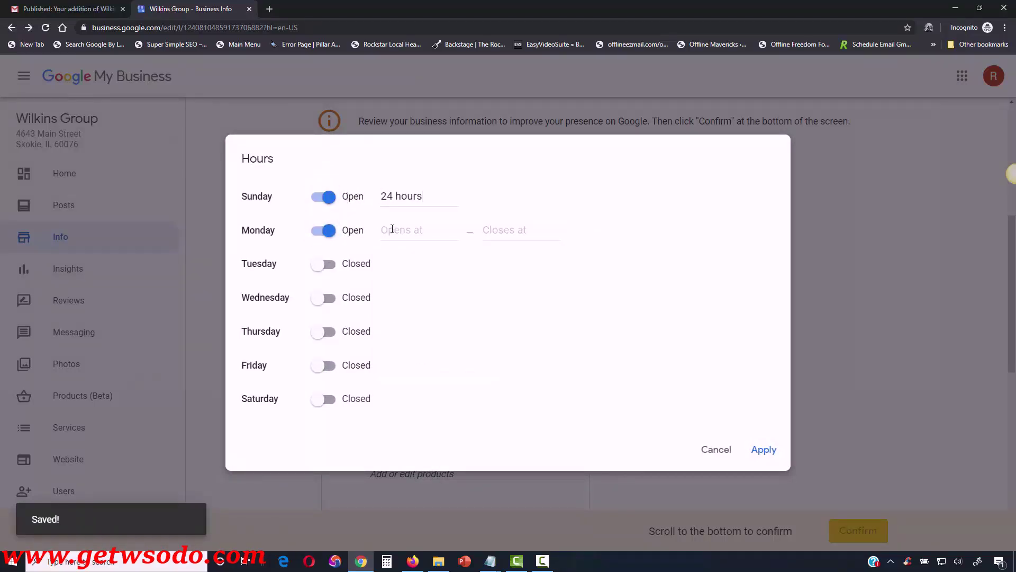
pyautogui.click(394, 229)
pyautogui.click(401, 256)
pyautogui.click(329, 264)
pyautogui.click(387, 265)
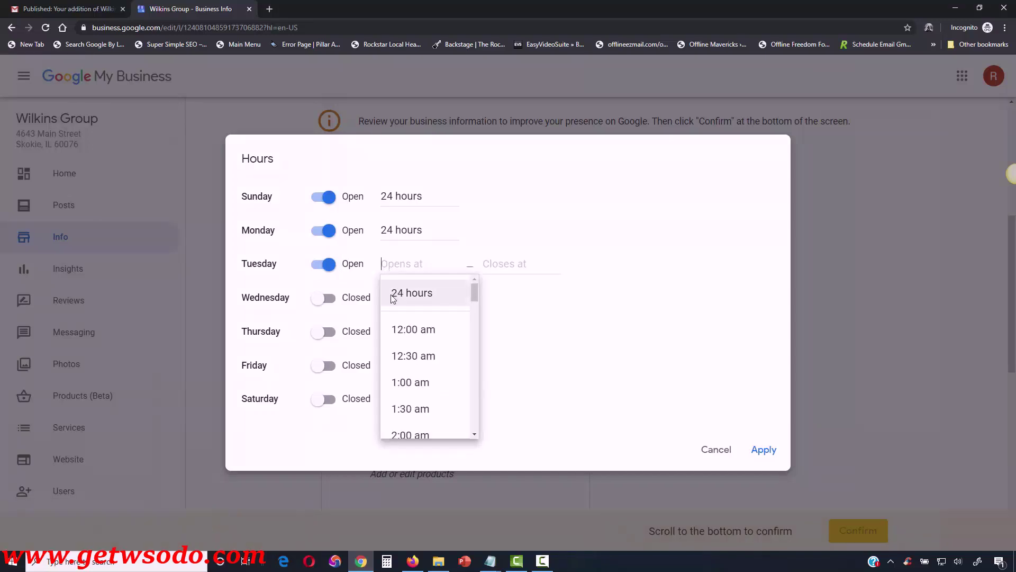
pyautogui.click(400, 291)
pyautogui.click(327, 298)
pyautogui.click(400, 297)
pyautogui.click(402, 325)
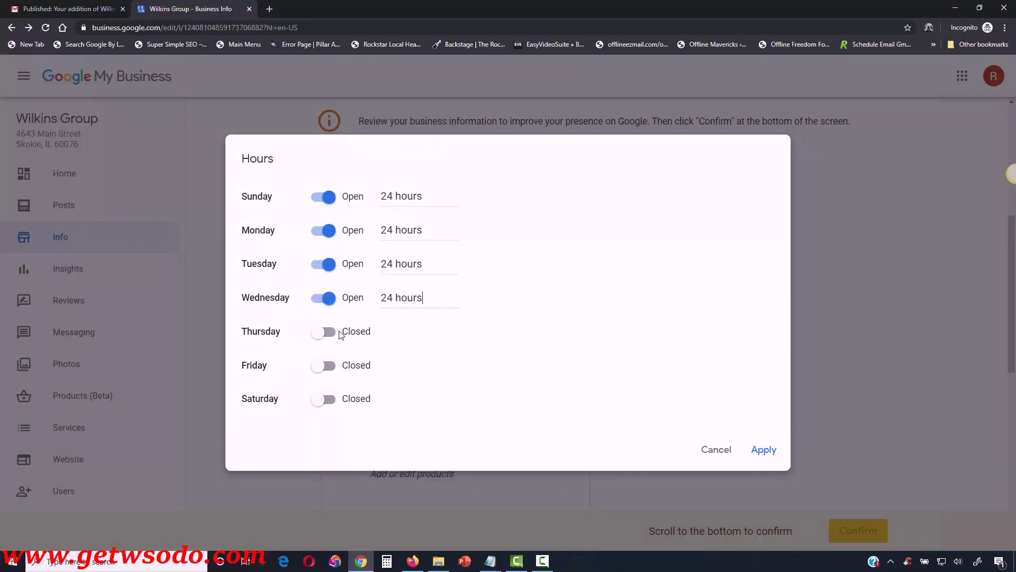
# Step: Set Thursday, Friday and Saturday to open 24 hours and apply the business hours
pyautogui.click(328, 332)
pyautogui.click(396, 332)
pyautogui.click(400, 359)
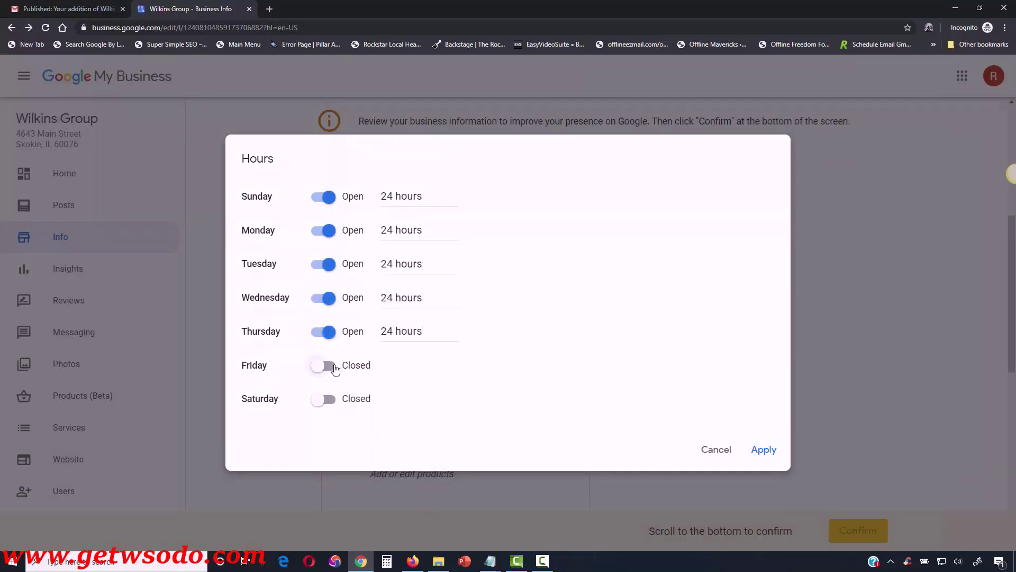
pyautogui.click(328, 365)
pyautogui.click(397, 365)
pyautogui.click(400, 392)
pyautogui.click(328, 400)
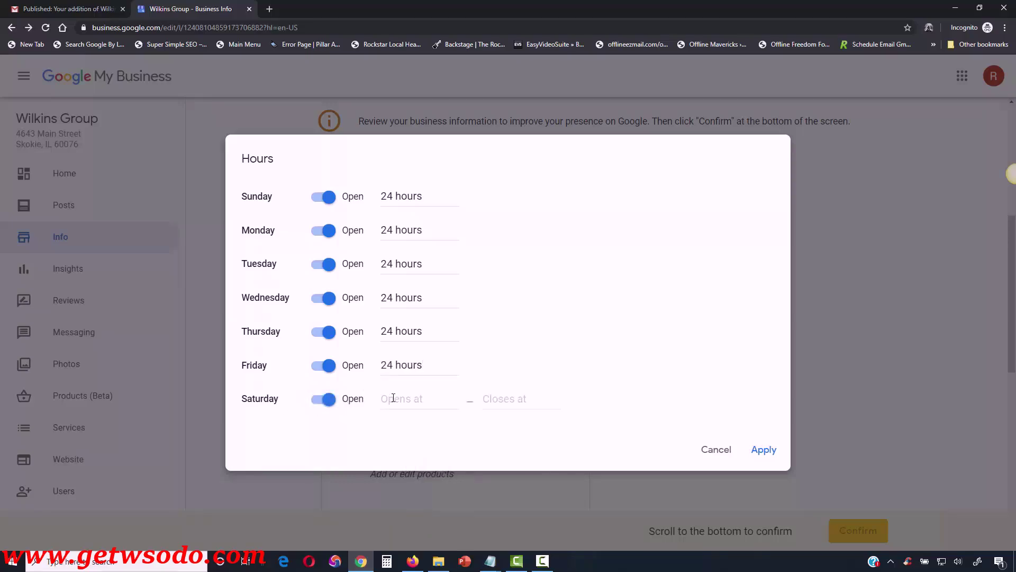
pyautogui.click(397, 398)
pyautogui.click(400, 426)
pyautogui.click(758, 450)
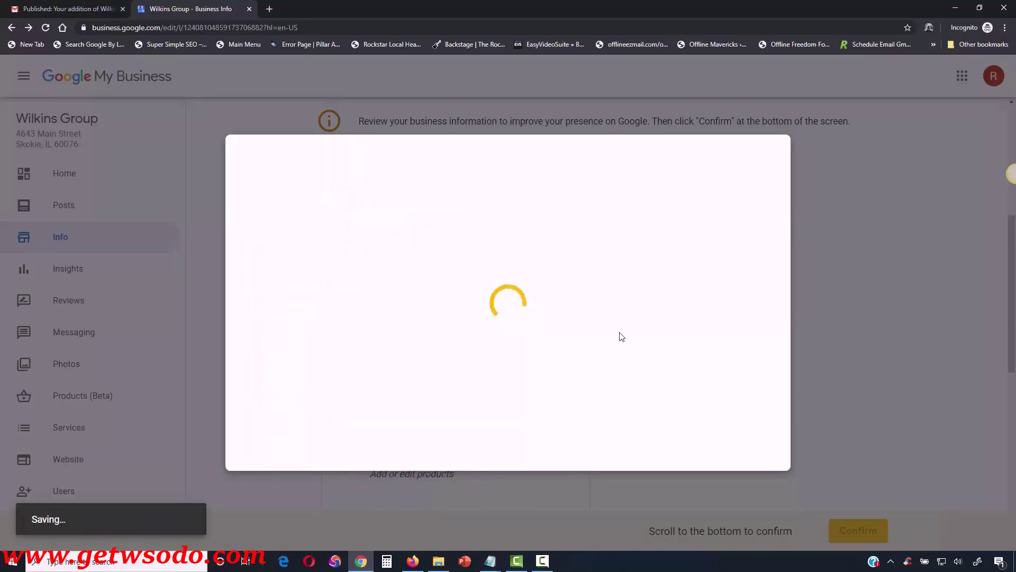
# Step: Switch to Firefox and copy an available local Illinois phone number, without the country code, from SignalWire's list of new numbers
pyautogui.click(412, 561)
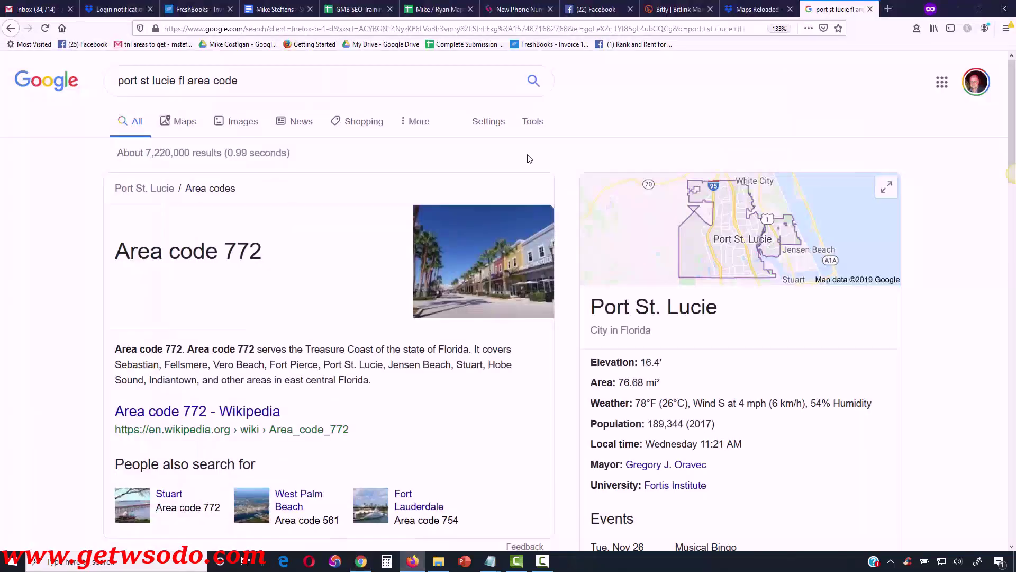
pyautogui.click(521, 9)
pyautogui.scroll(-5, 555, 275)
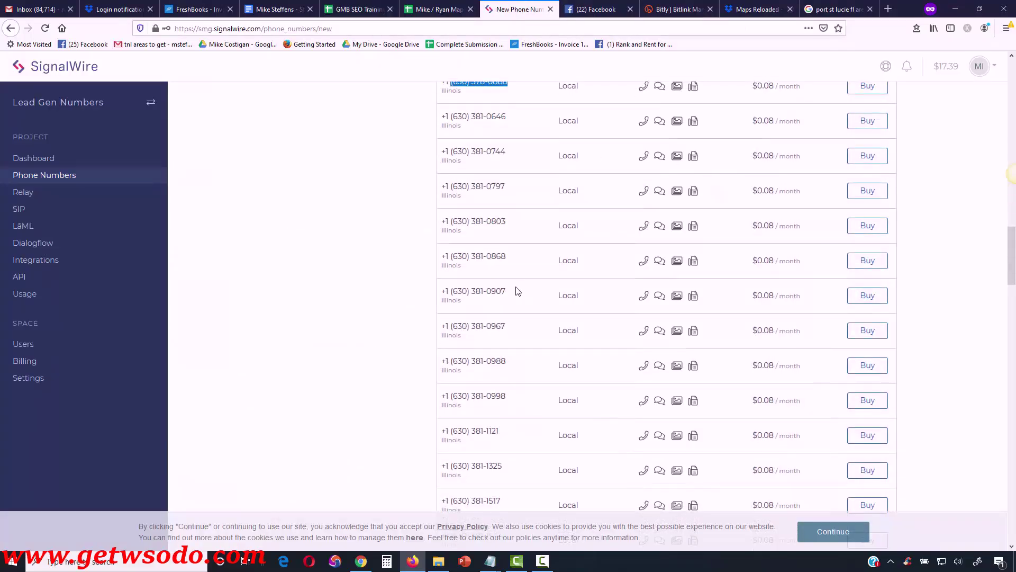
pyautogui.moveTo(517, 291); pyautogui.dragTo(452, 292)
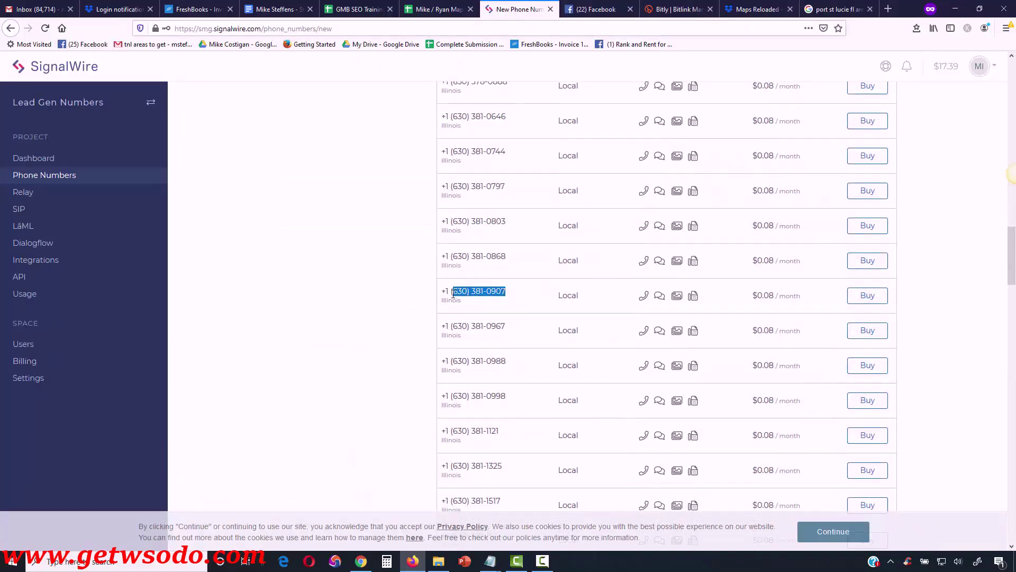
pyautogui.rightClick(453, 293)
pyautogui.click(462, 302)
# Step: Return to Google My Business in Chrome, paste the copied number as the listing's primary phone, and apply it
pyautogui.click(361, 561)
pyautogui.click(408, 421)
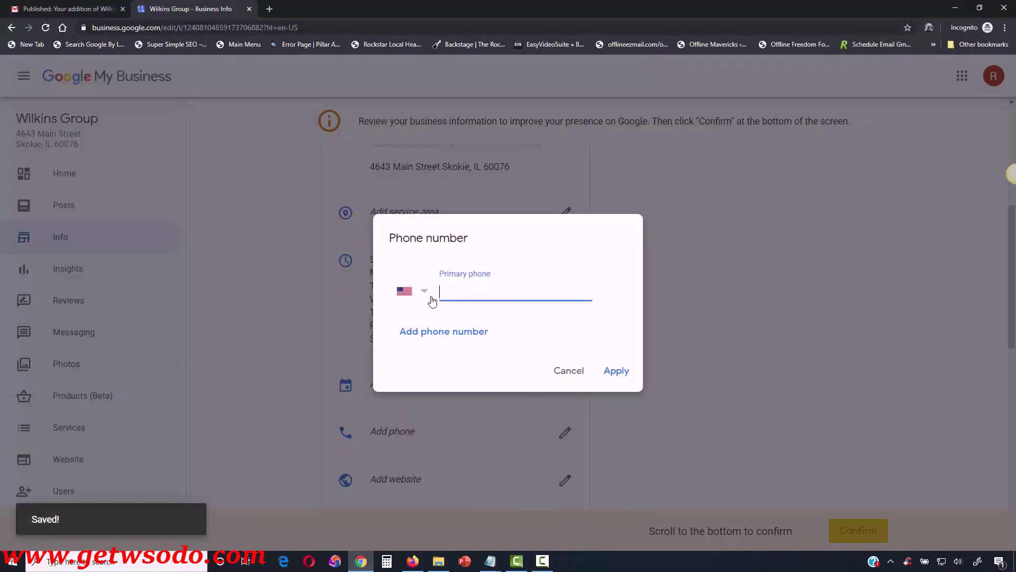
pyautogui.rightClick(460, 292)
pyautogui.click(485, 354)
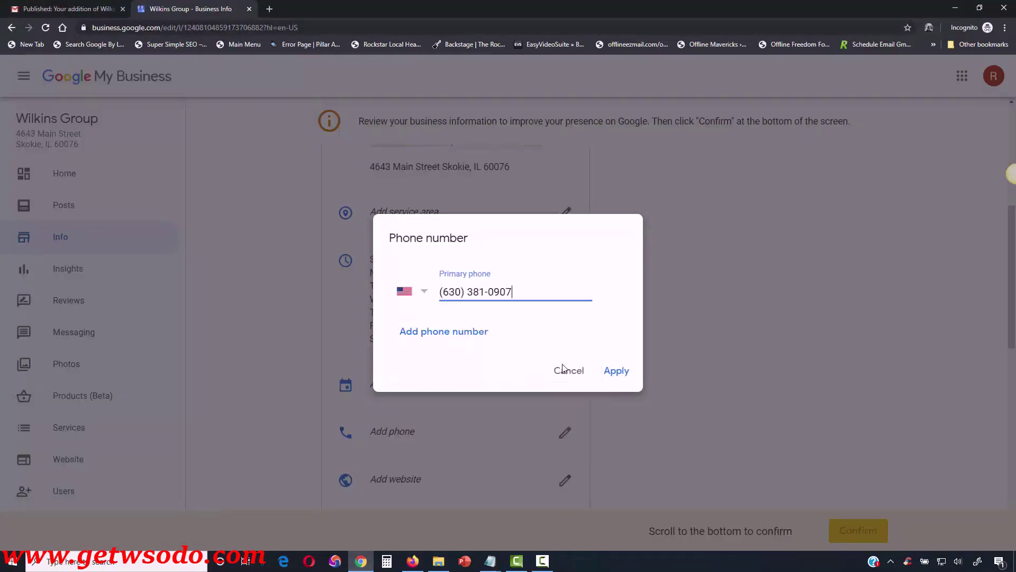
pyautogui.click(626, 375)
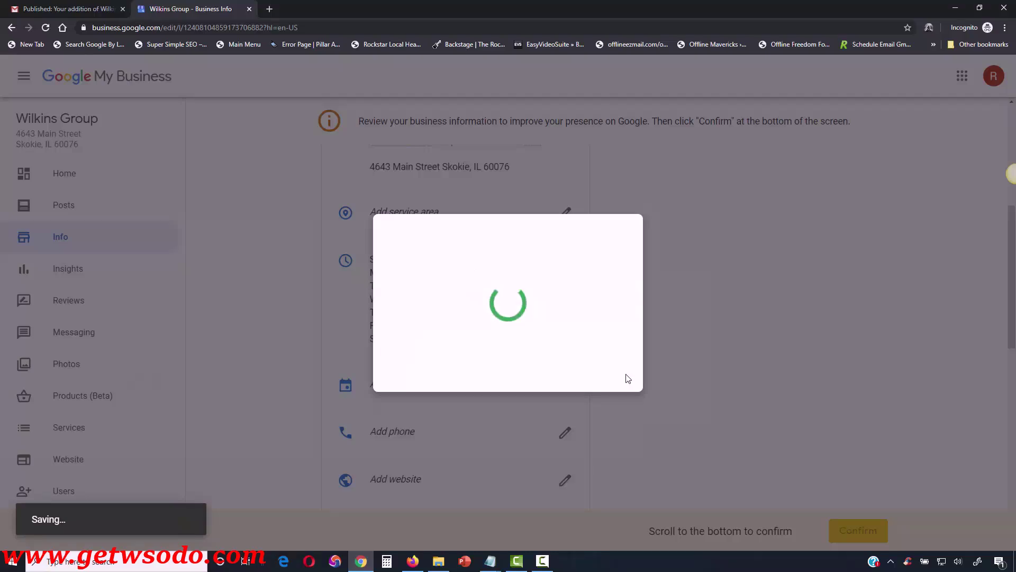
pyautogui.scroll(-2, 477, 376)
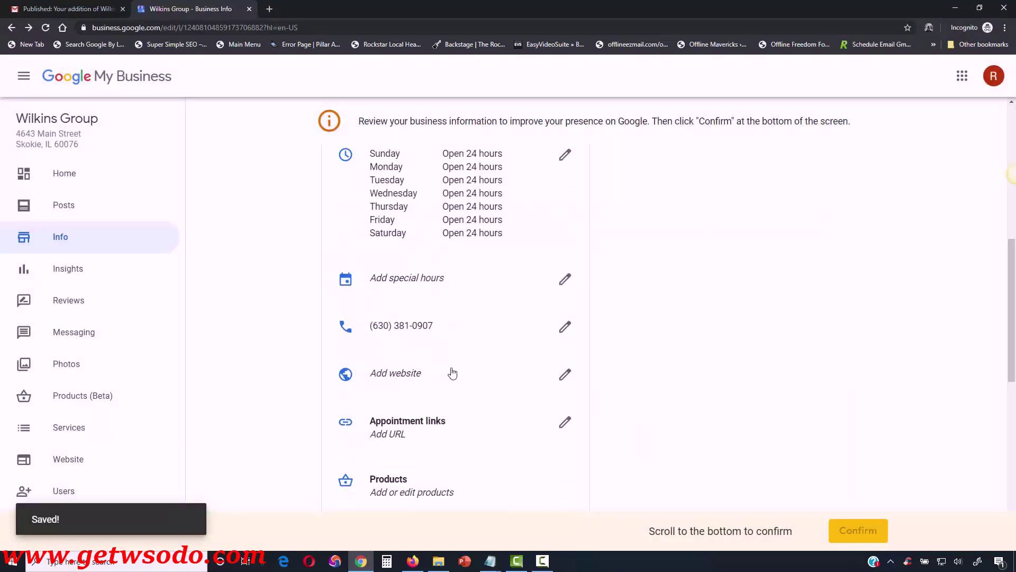
pyautogui.click(450, 373)
pyautogui.write('http://')
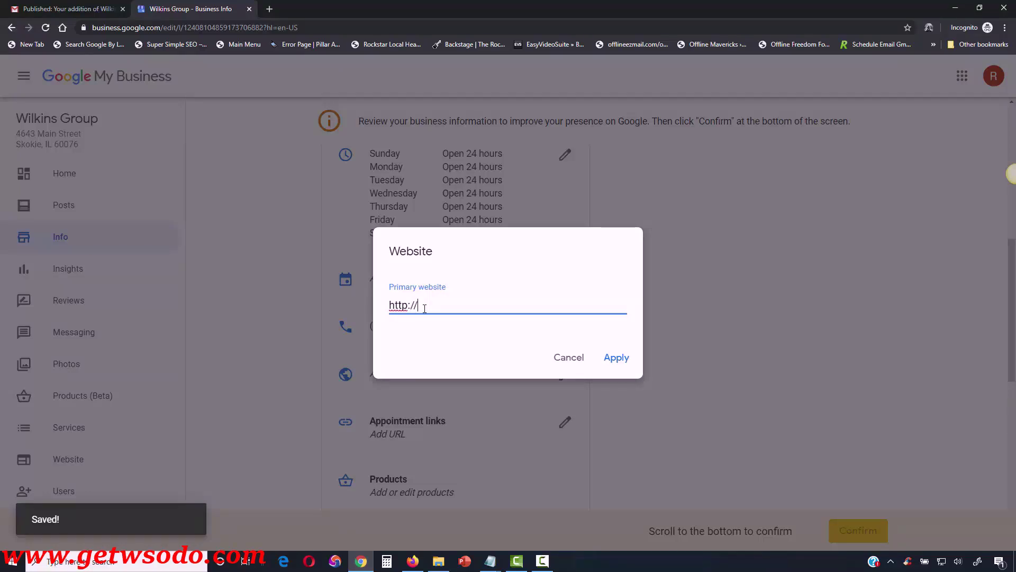
pyautogui.write('appliancerepair.com')
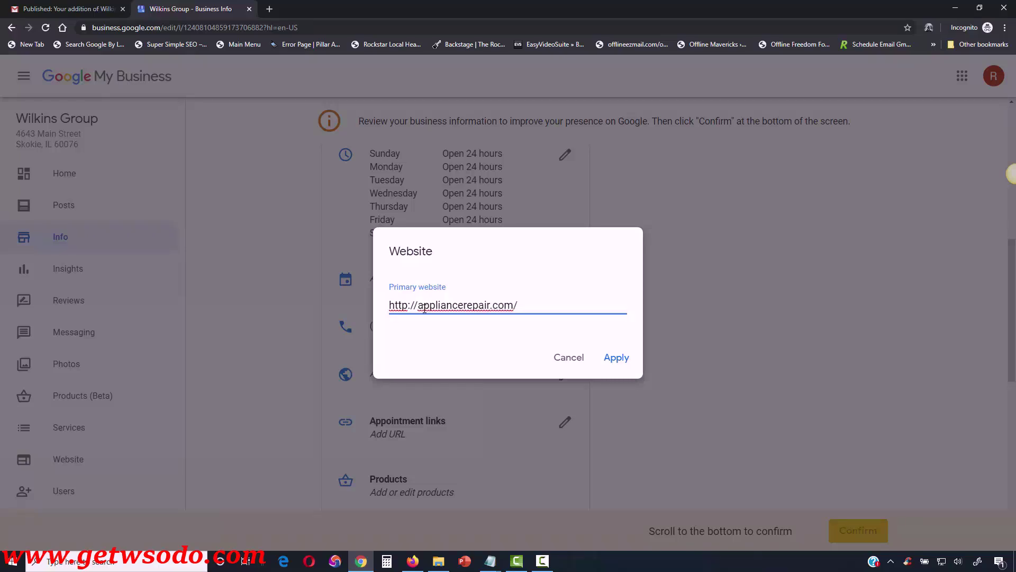
pyautogui.write('/skokie-il')
pyautogui.click(614, 357)
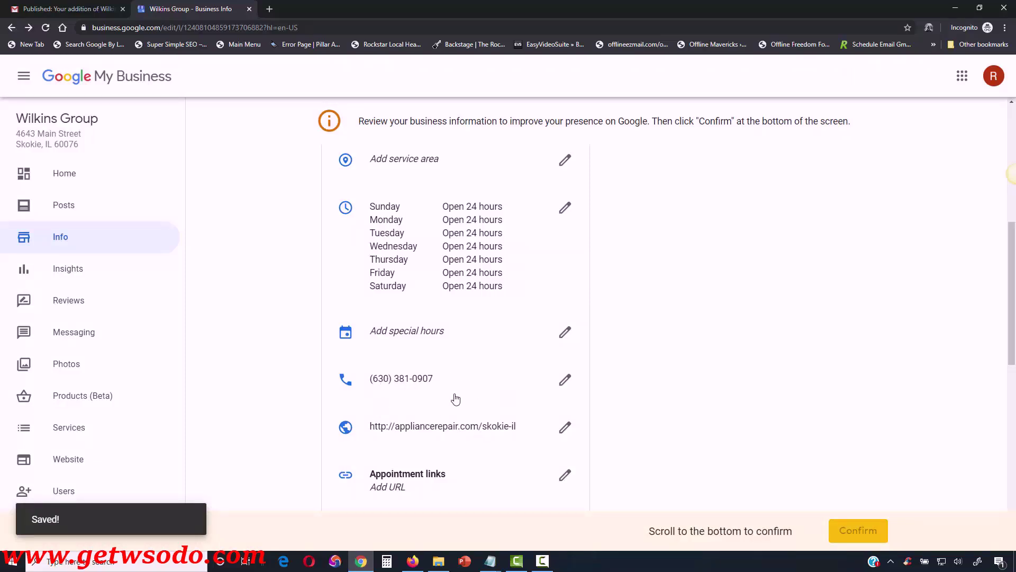
# Step: Review the Wilkins Group business information from top to bottom and confirm it
pyautogui.scroll(3, 453, 399)
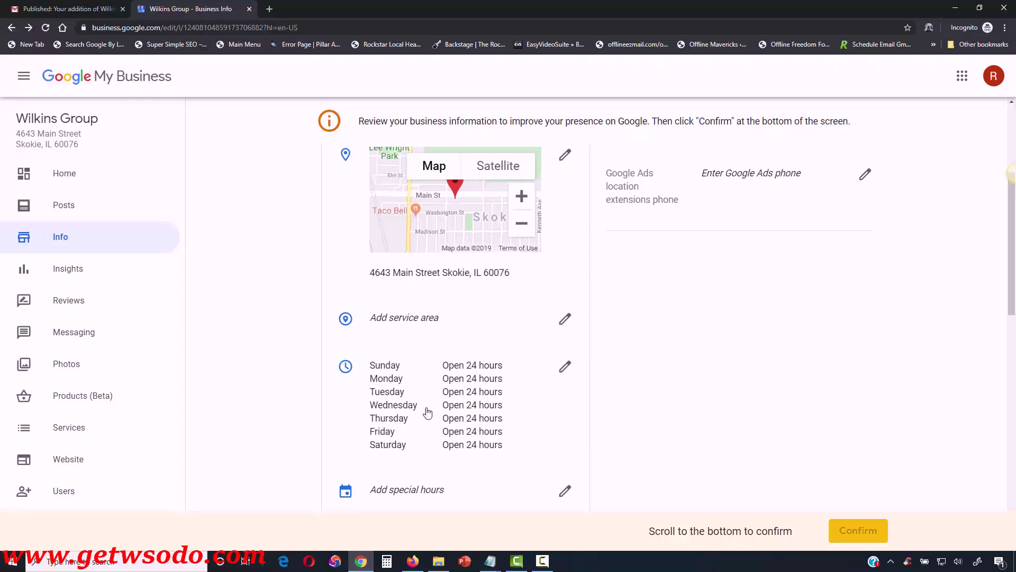
pyautogui.scroll(4, 427, 411)
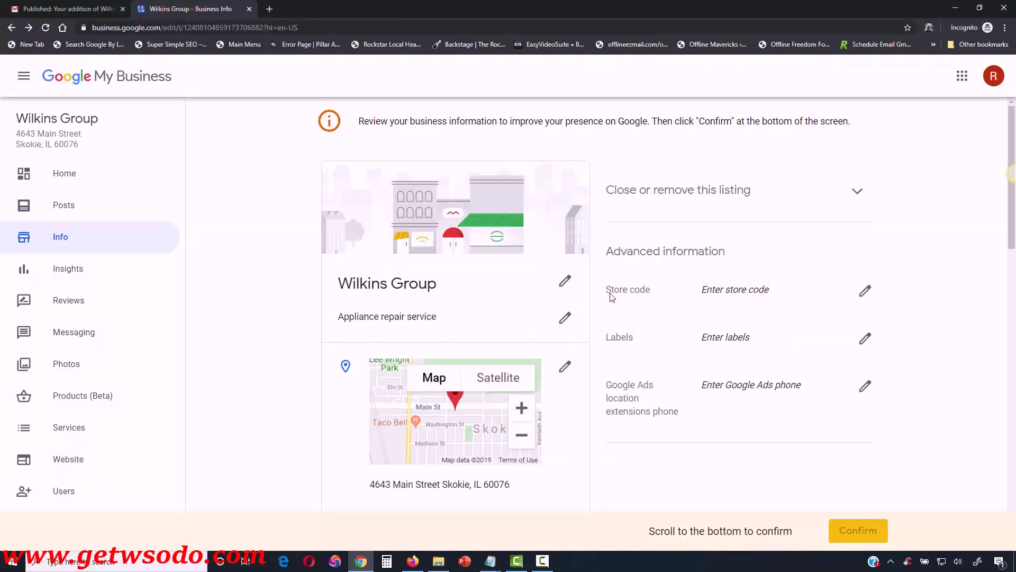
pyautogui.scroll(-20, 652, 397)
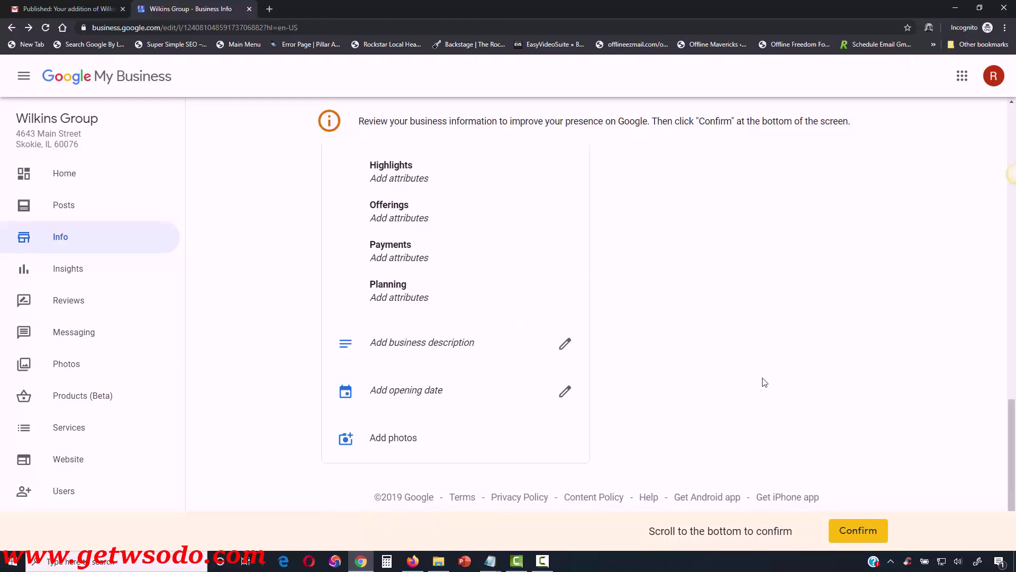
pyautogui.scroll(20, 737, 408)
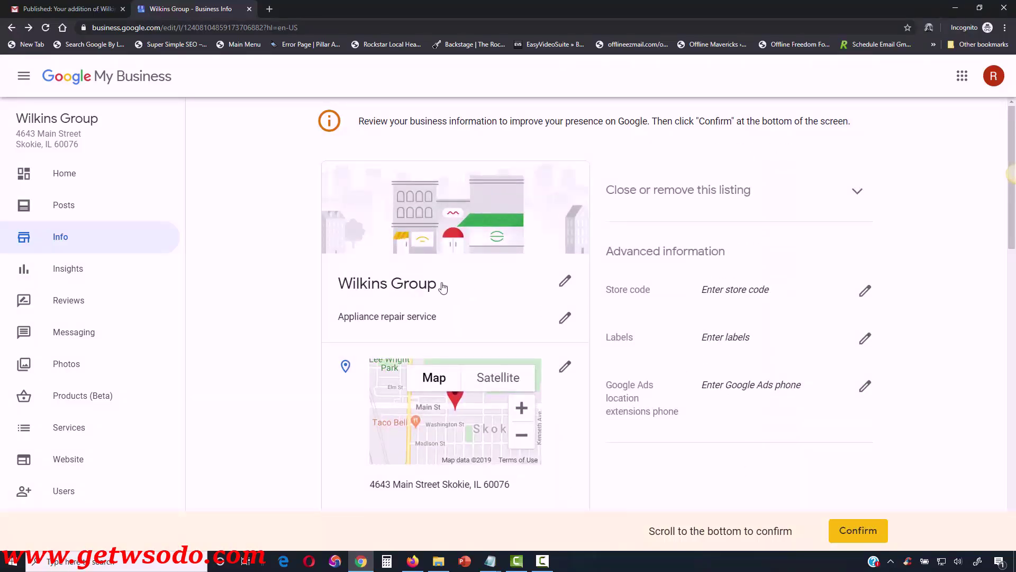
pyautogui.scroll(-7, 637, 338)
pyautogui.scroll(-6, 637, 338)
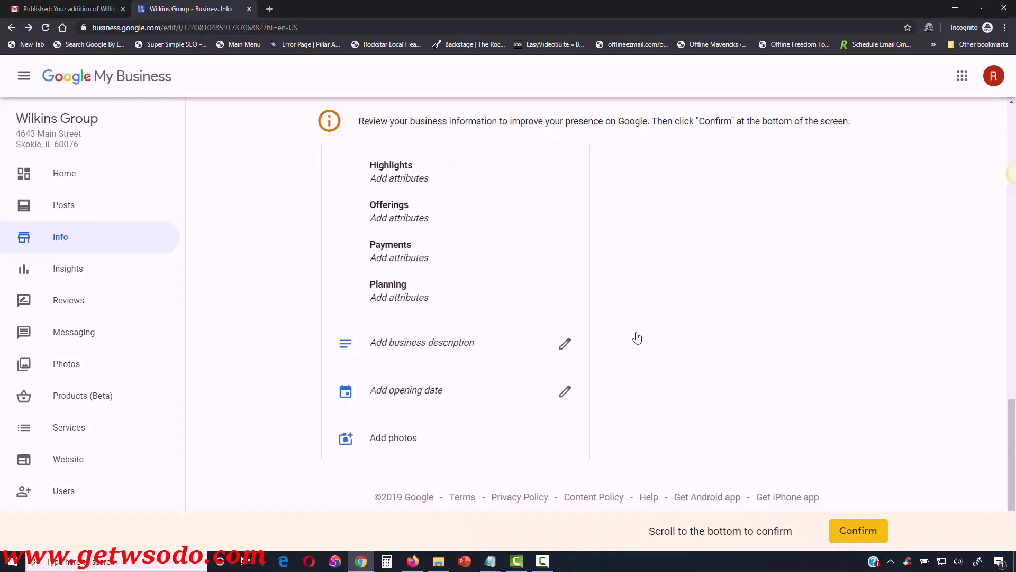
pyautogui.click(857, 530)
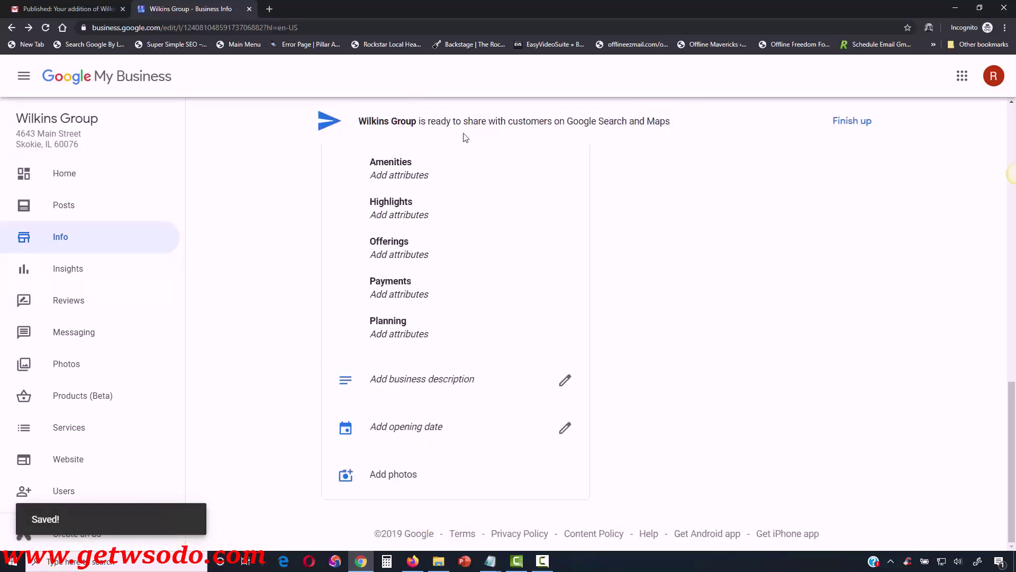
# Step: Finish up the Wilkins Group listing by publishing it to Google Search and Maps, and review its published details
pyautogui.click(844, 122)
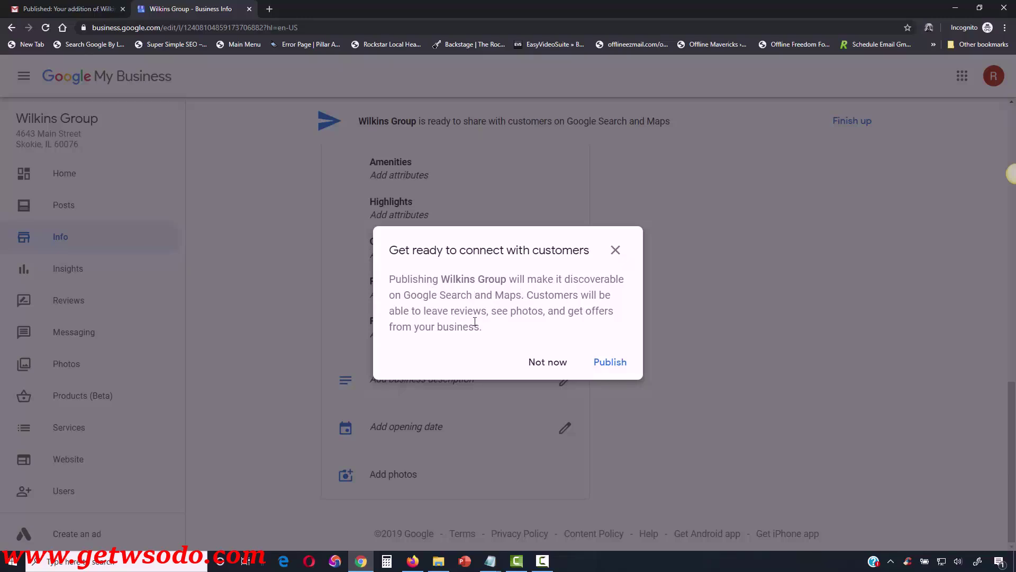
pyautogui.click(609, 364)
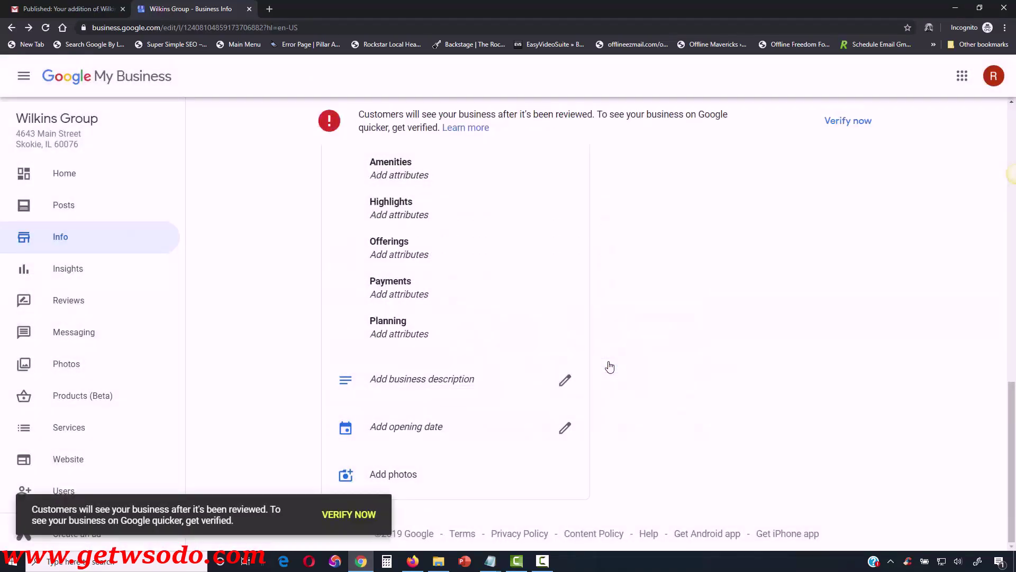
pyautogui.scroll(12, 565, 298)
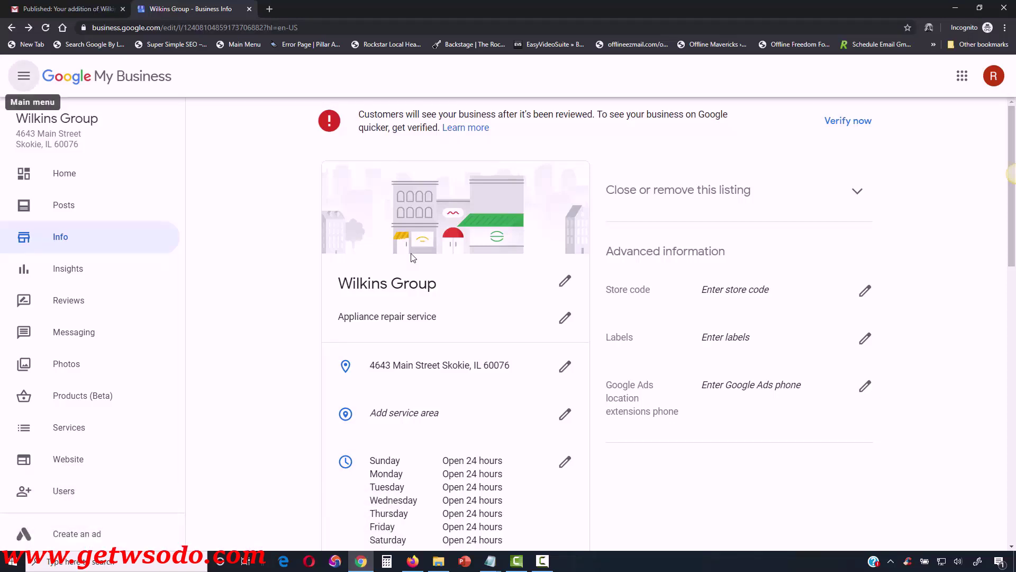
pyautogui.press('XF86AudioLowerVolume')
pyautogui.scroll(-5, 641, 231)
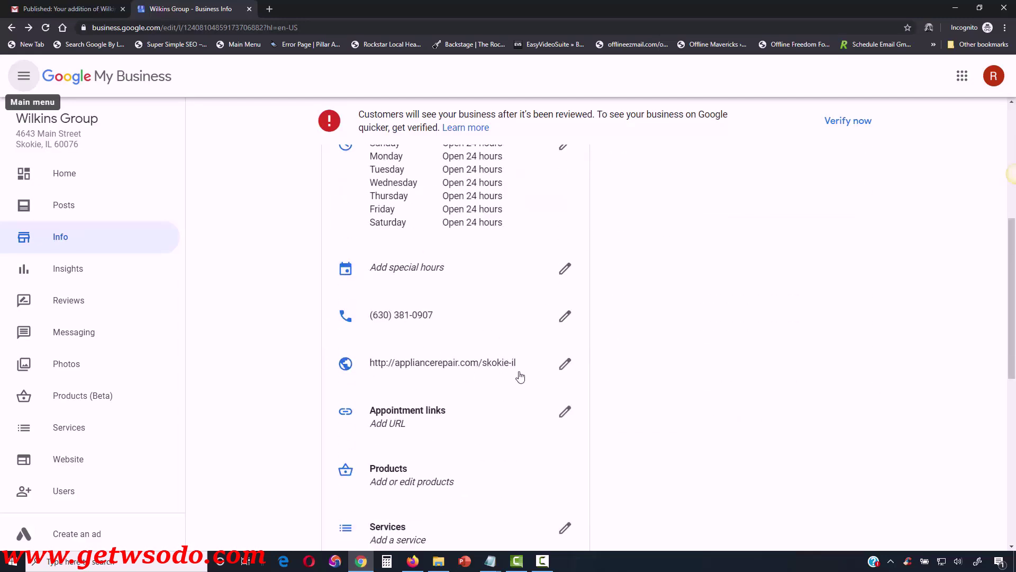
pyautogui.scroll(4, 519, 376)
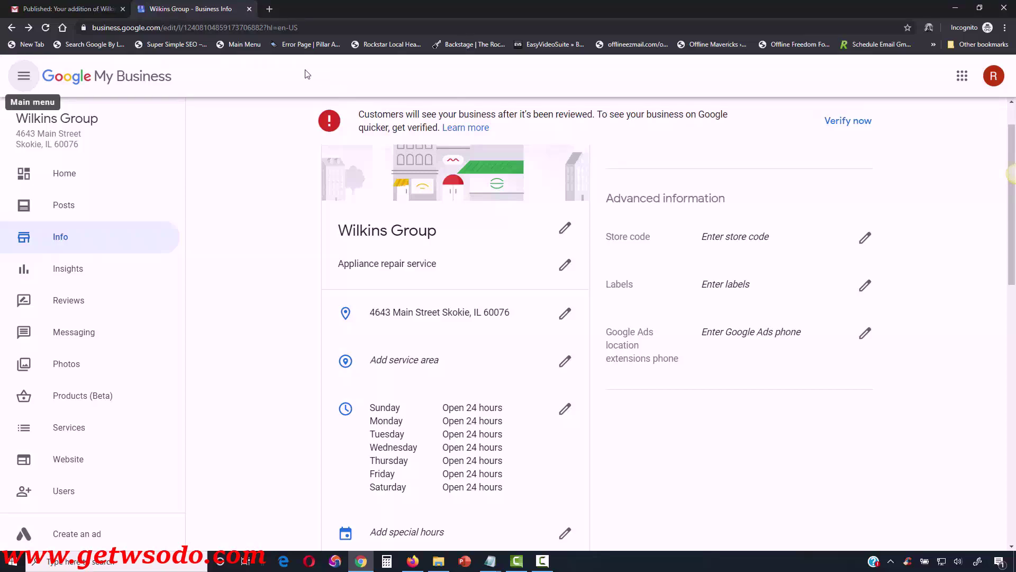
# Step: Return to the publication e-mail in Gmail and view the published Wilkins Group place in Google Maps
pyautogui.click(57, 9)
pyautogui.scroll(-6, 567, 193)
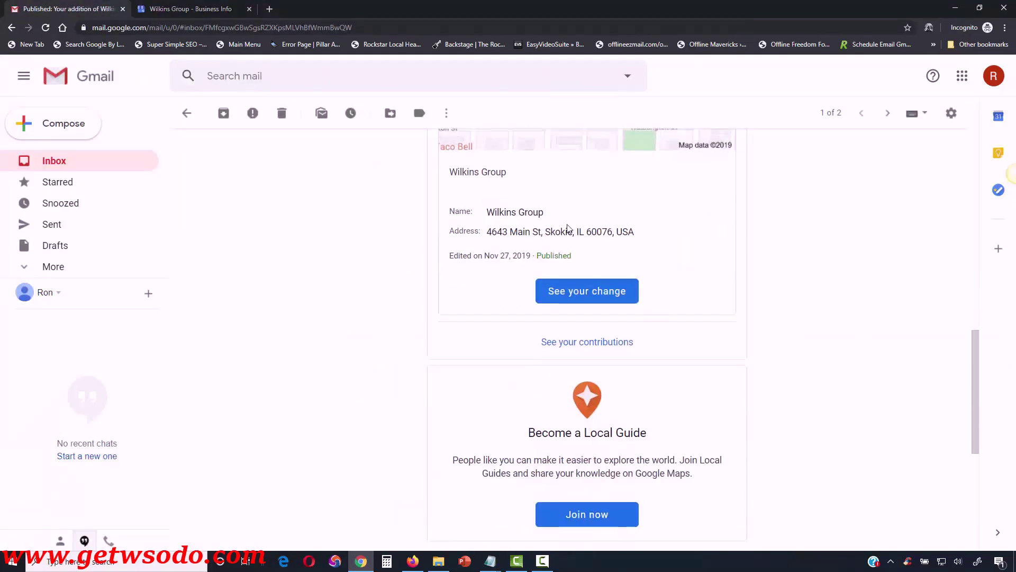
pyautogui.click(567, 297)
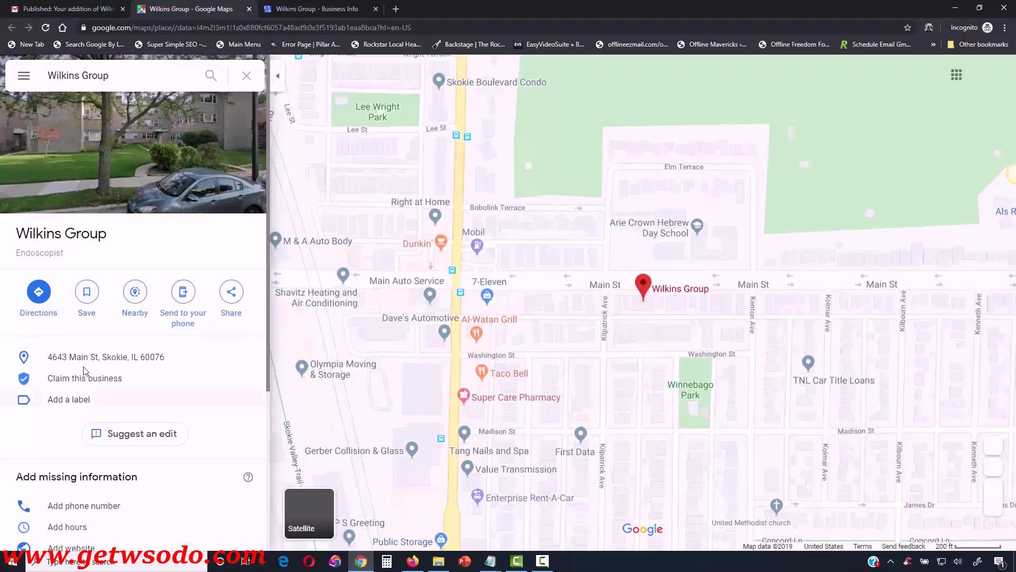
# Step: Compare the Wilkins Group place in Google Maps with its Google My Business details, reloading the Maps page to check for updates
pyautogui.click(278, 9)
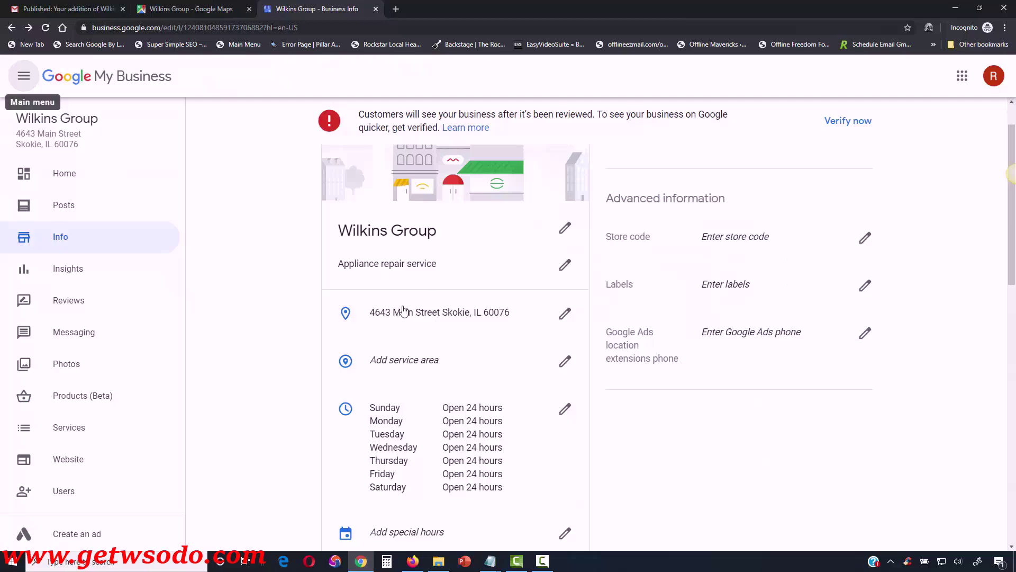
pyautogui.click(199, 11)
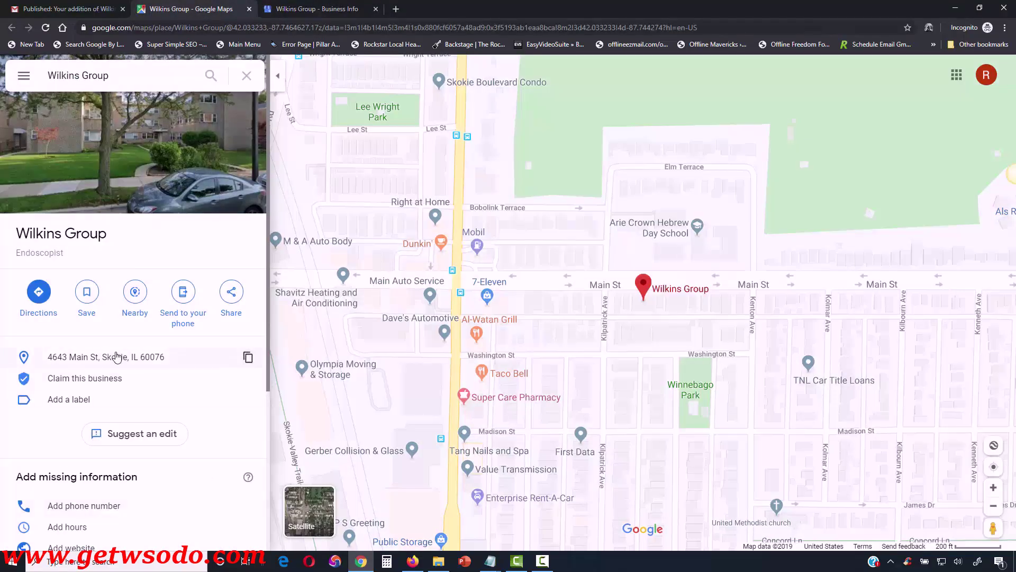
pyautogui.click(46, 27)
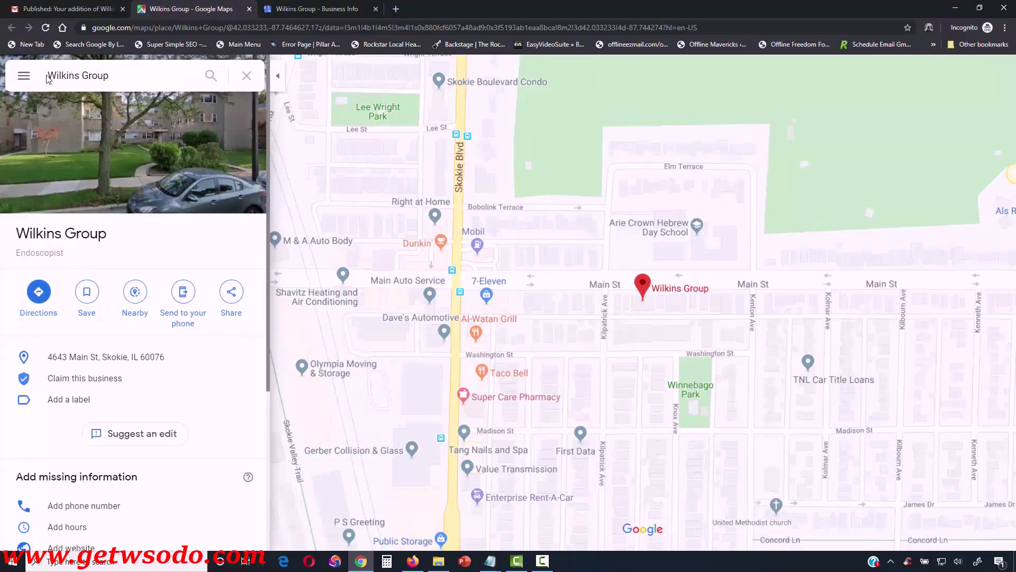
pyautogui.click(46, 29)
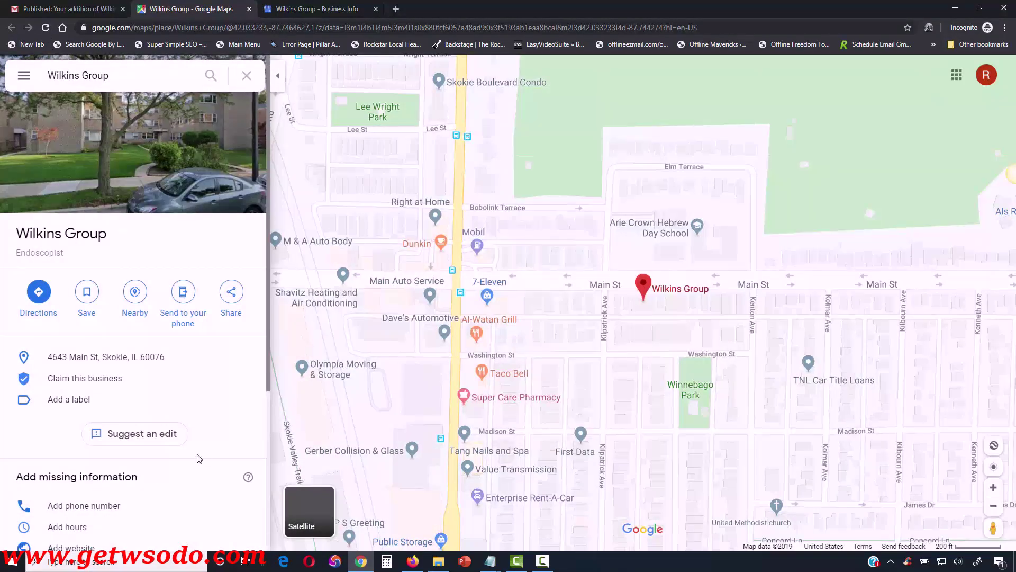
pyautogui.scroll(-3, 106, 399)
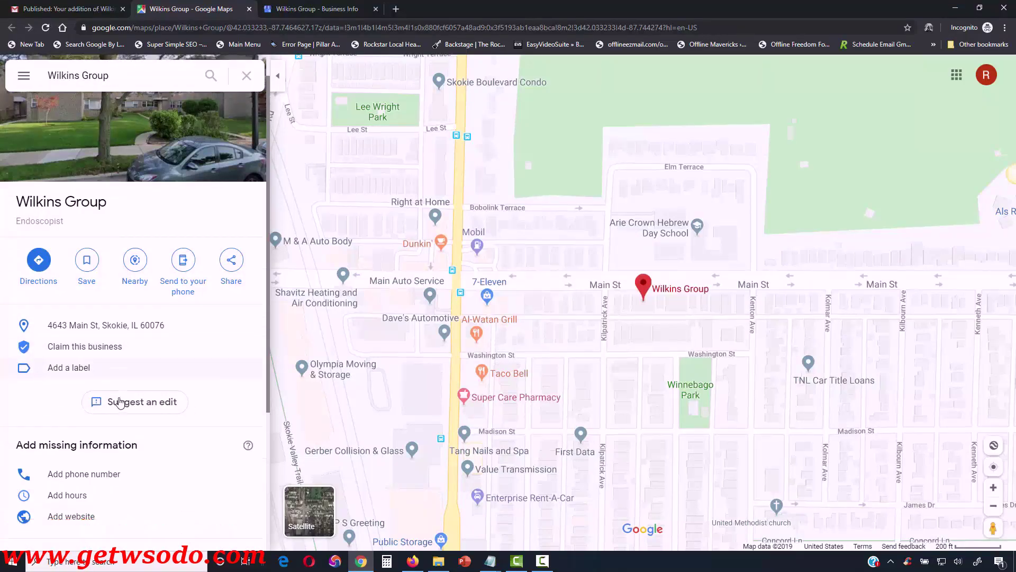
pyautogui.scroll(3, 104, 390)
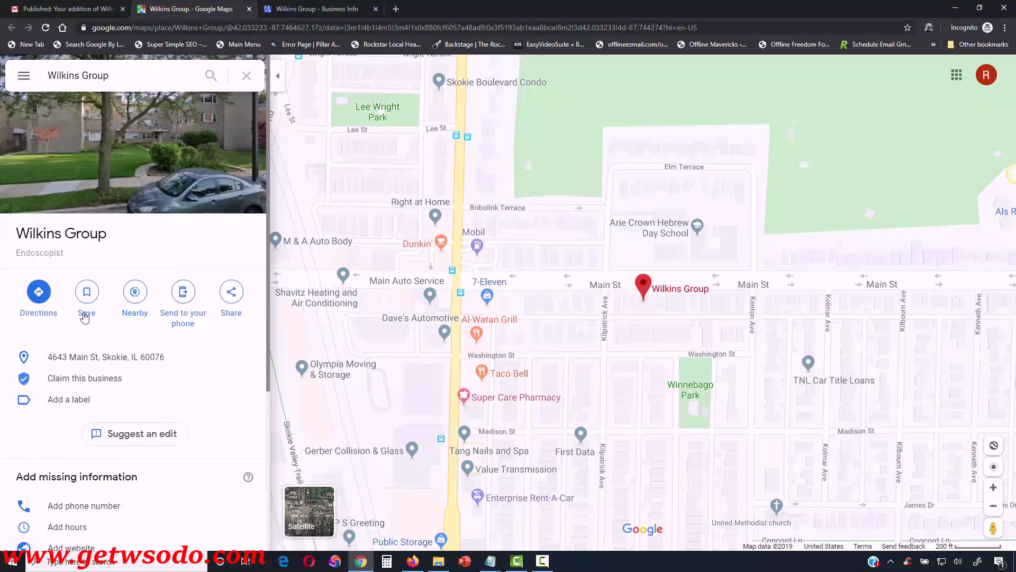
pyautogui.scroll(-2, 64, 460)
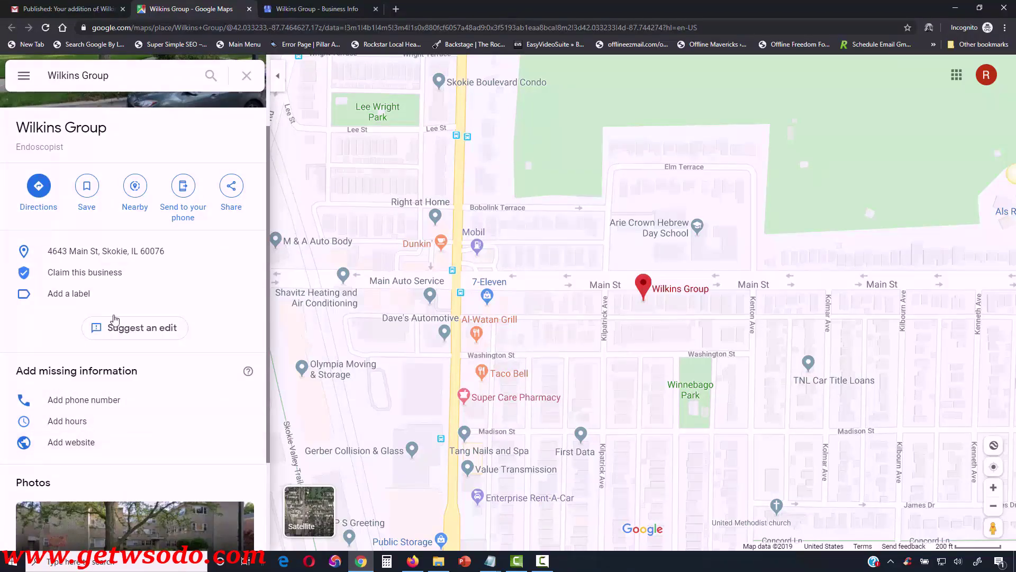
pyautogui.click(45, 29)
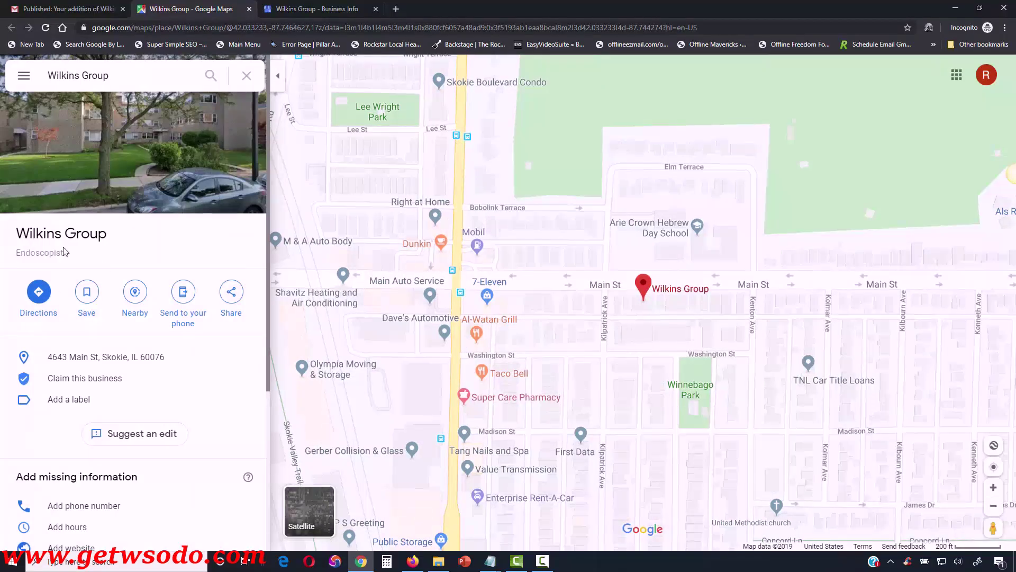
pyautogui.click(283, 15)
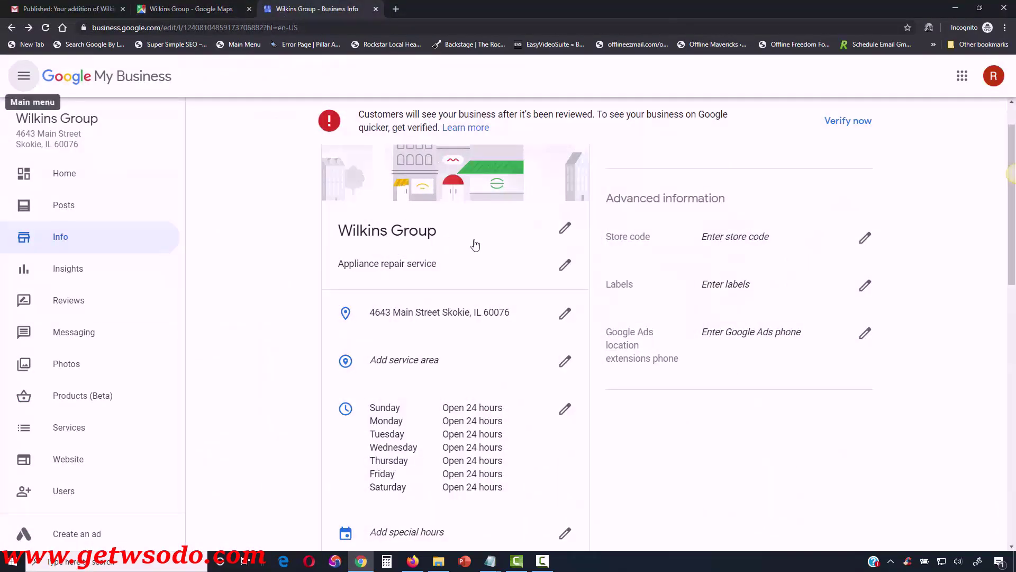
pyautogui.click(206, 9)
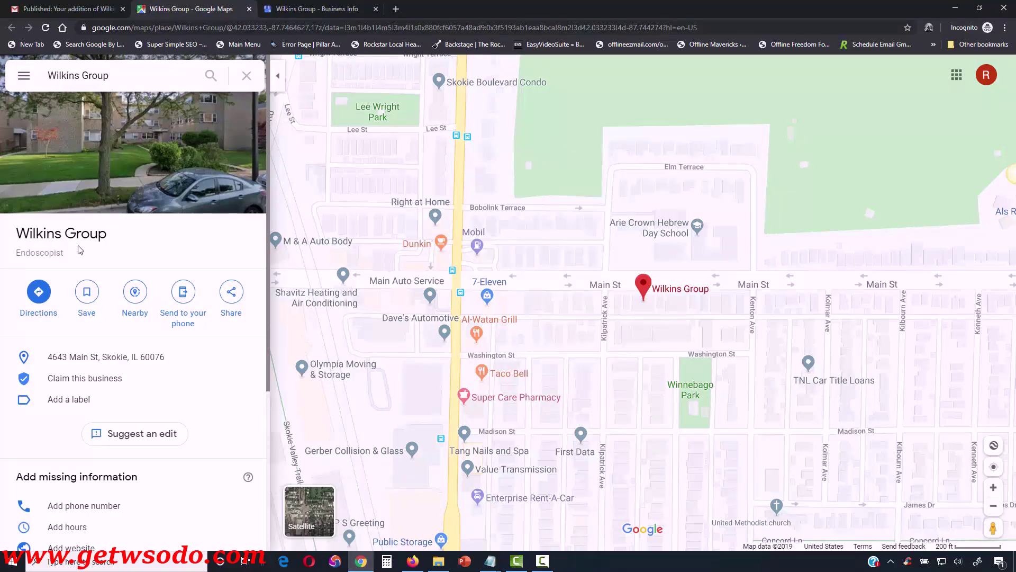
# Step: Start a suggested edit of the place's details in Google Maps and change its name to Wilkins Appliance
pyautogui.click(91, 431)
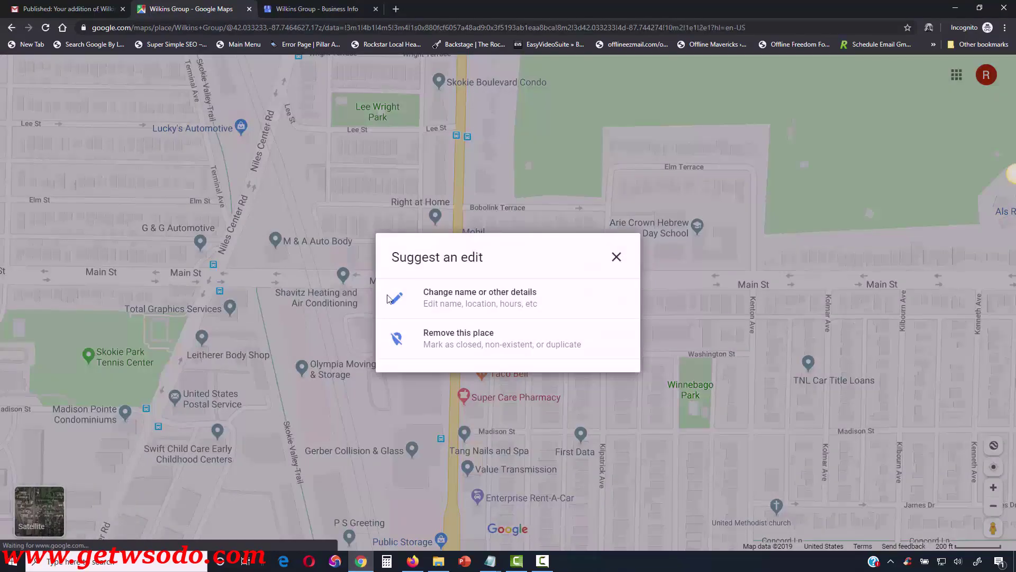
pyautogui.click(454, 302)
pyautogui.click(360, 214)
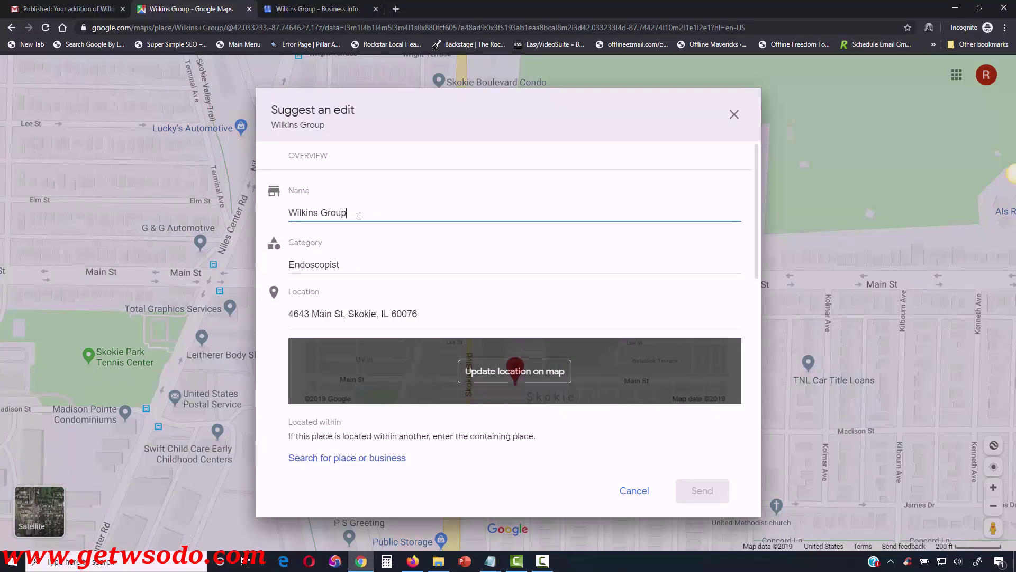
pyautogui.press('BackSpace')
pyautogui.press('BackSpace')
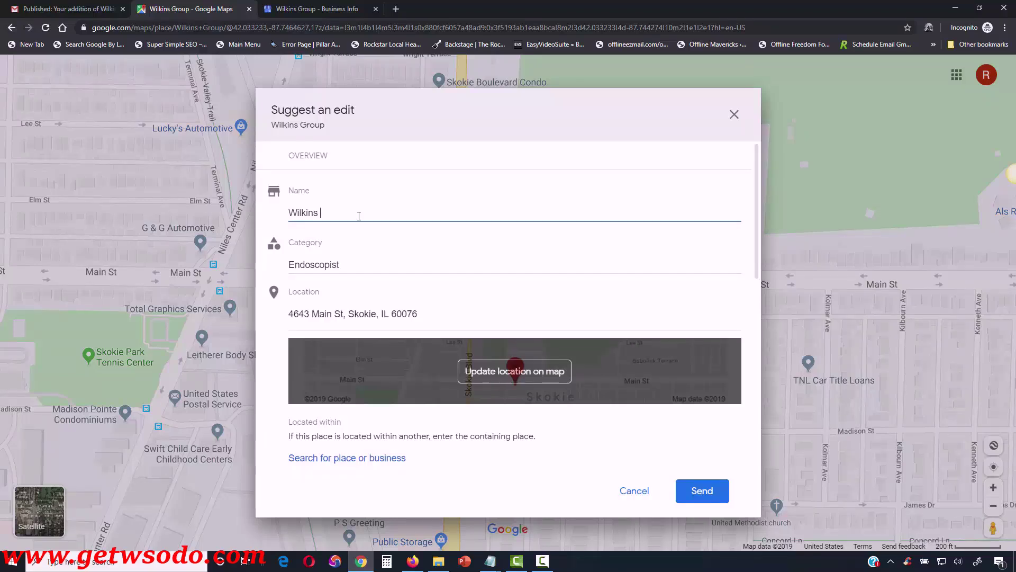
pyautogui.write('Ao')
pyautogui.write('pliance')
pyautogui.press('BackSpace')
# Step: Add an opening date with a specific day, March 1, 2018, to the suggested edit
pyautogui.scroll(-8, 385, 228)
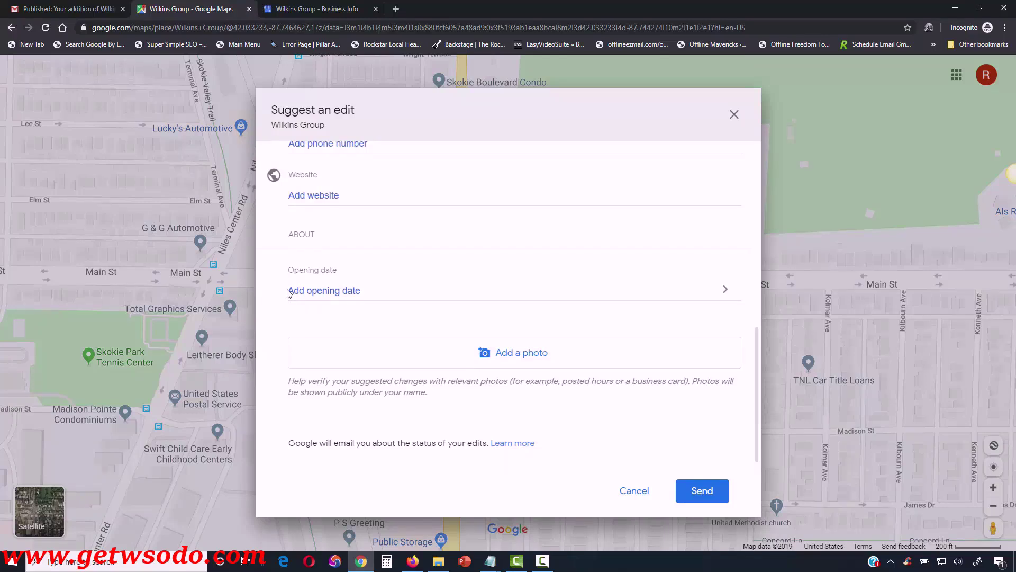
pyautogui.click(290, 296)
pyautogui.click(287, 298)
pyautogui.click(285, 341)
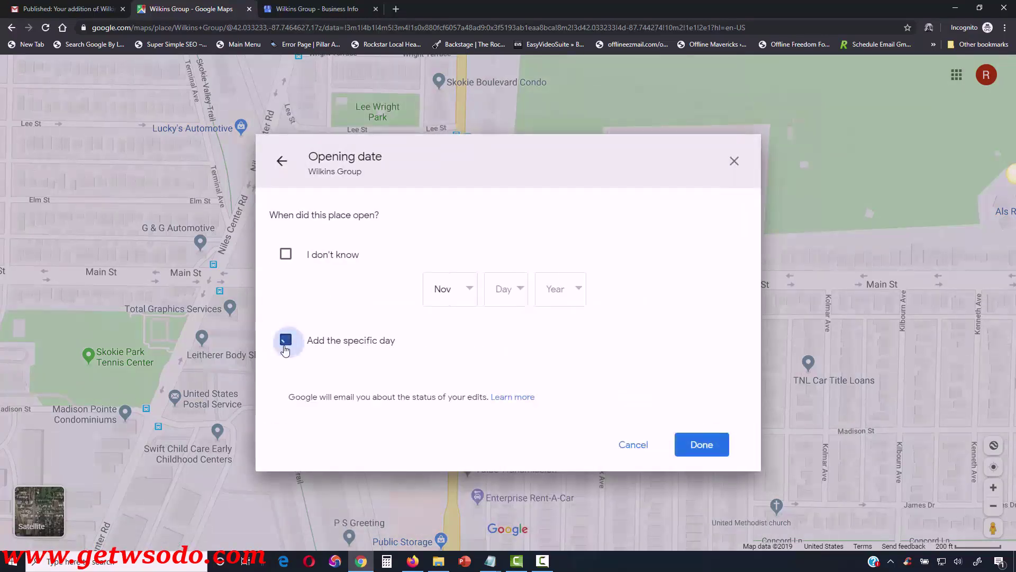
pyautogui.click(460, 297)
pyautogui.scroll(3, 460, 313)
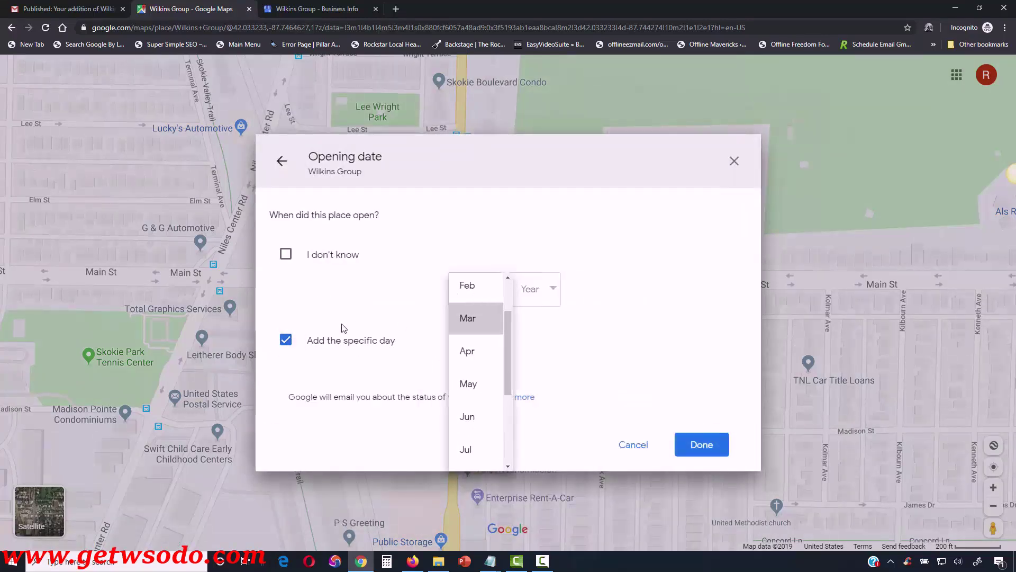
pyautogui.click(286, 339)
pyautogui.click(286, 340)
pyautogui.click(507, 290)
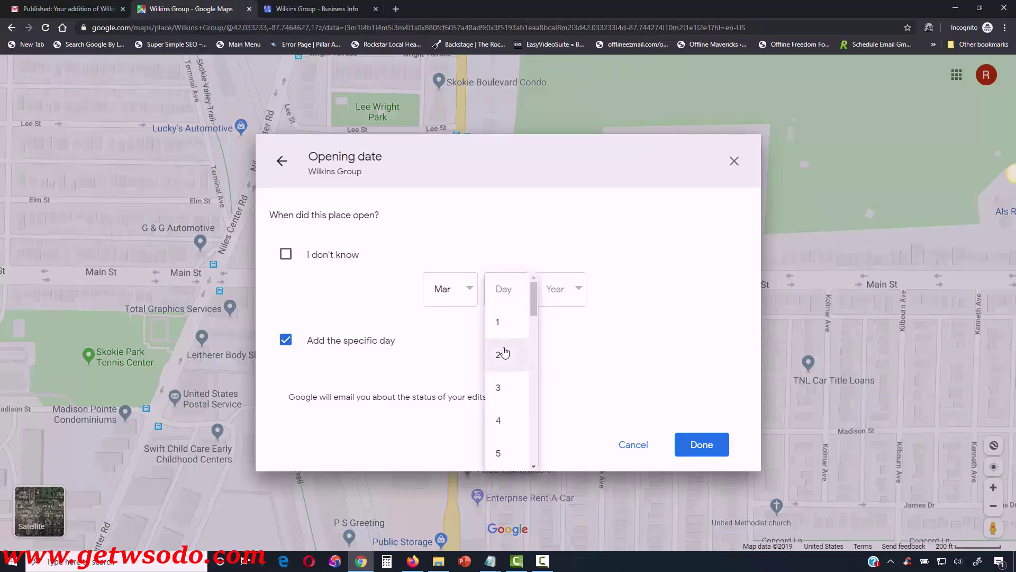
pyautogui.click(518, 321)
pyautogui.click(570, 289)
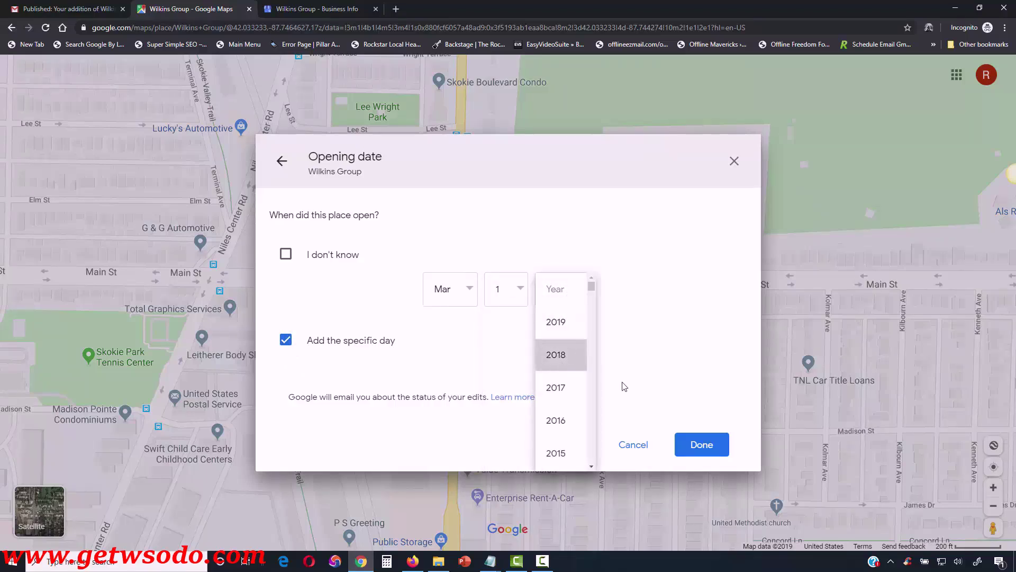
pyautogui.click(556, 355)
pyautogui.click(698, 444)
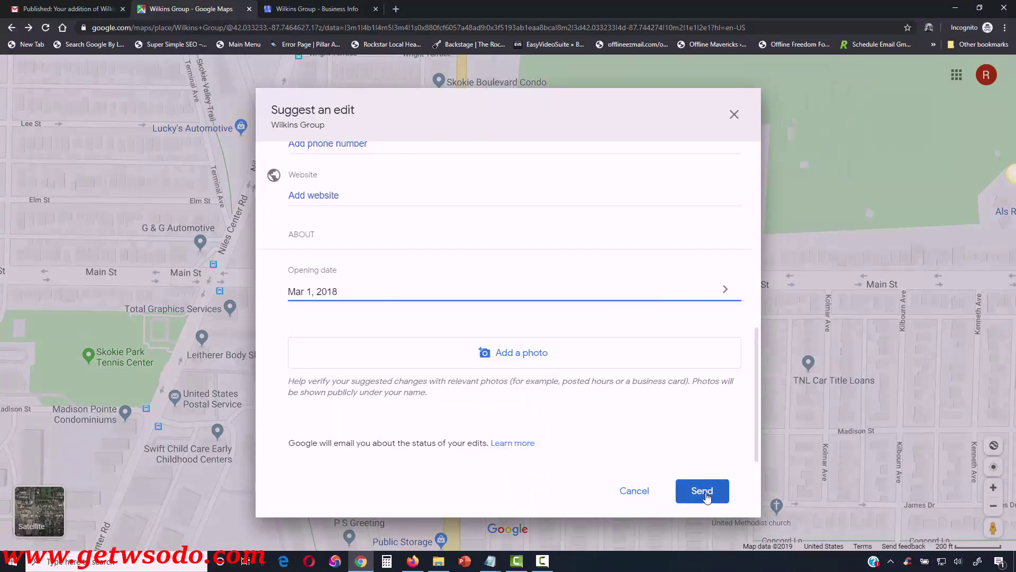
# Step: Send the suggested edit and check its status in the account's list of contributed edits, reloading the page
pyautogui.click(704, 491)
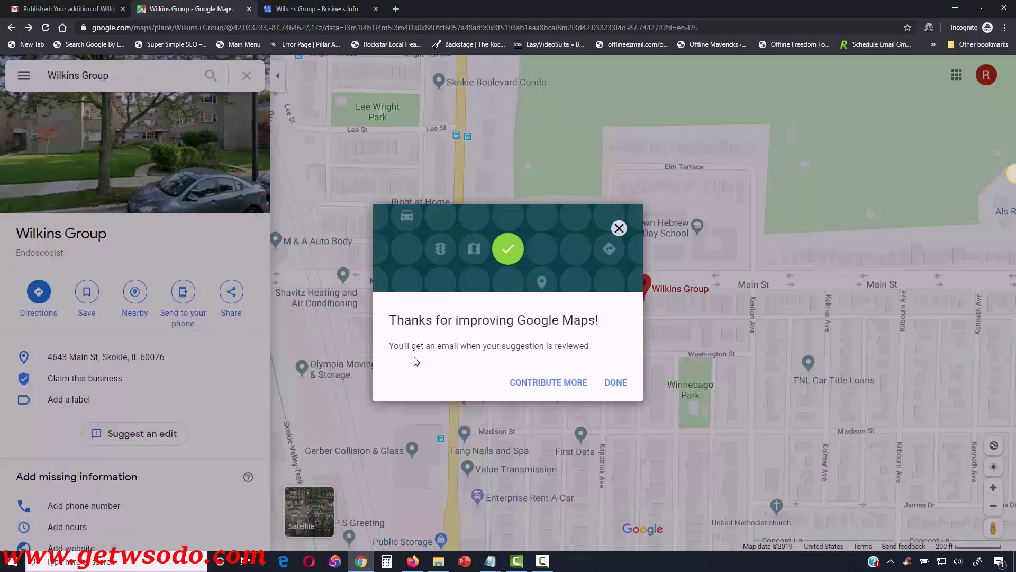
pyautogui.click(576, 382)
pyautogui.click(243, 250)
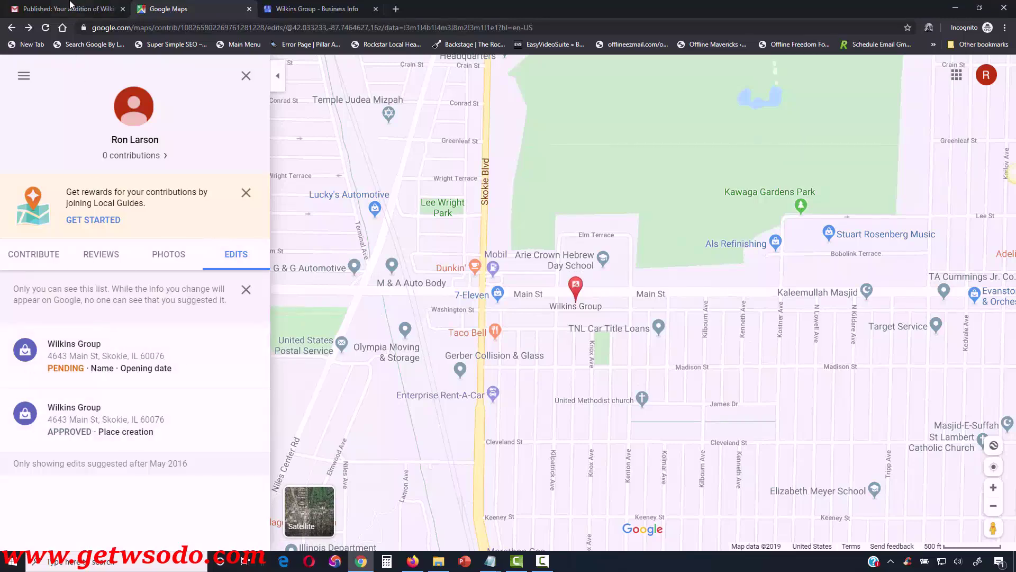
pyautogui.click(45, 27)
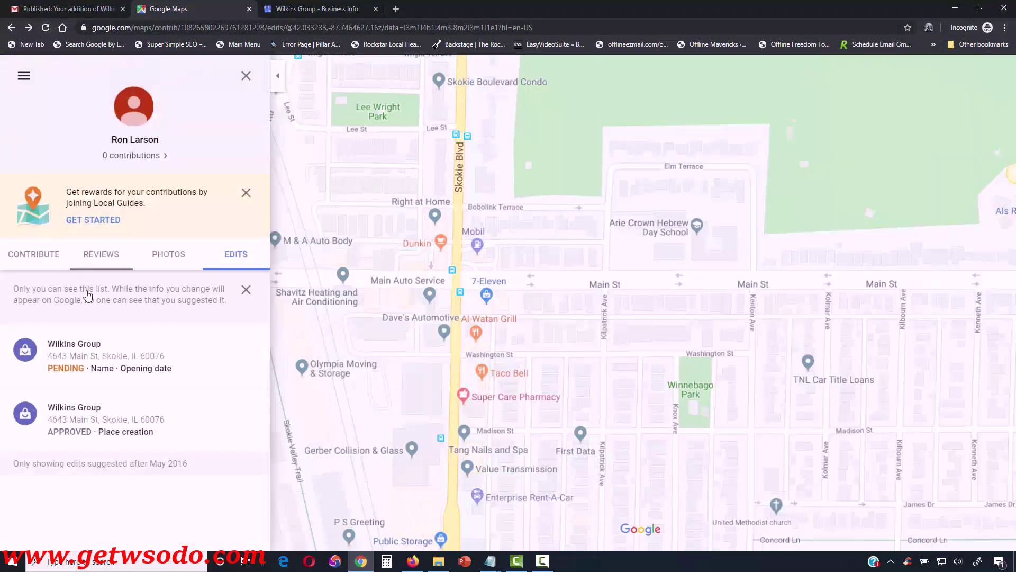
# Step: Switch to Google My Business, reload the business info and accept all the published updates for this location
pyautogui.click(312, 9)
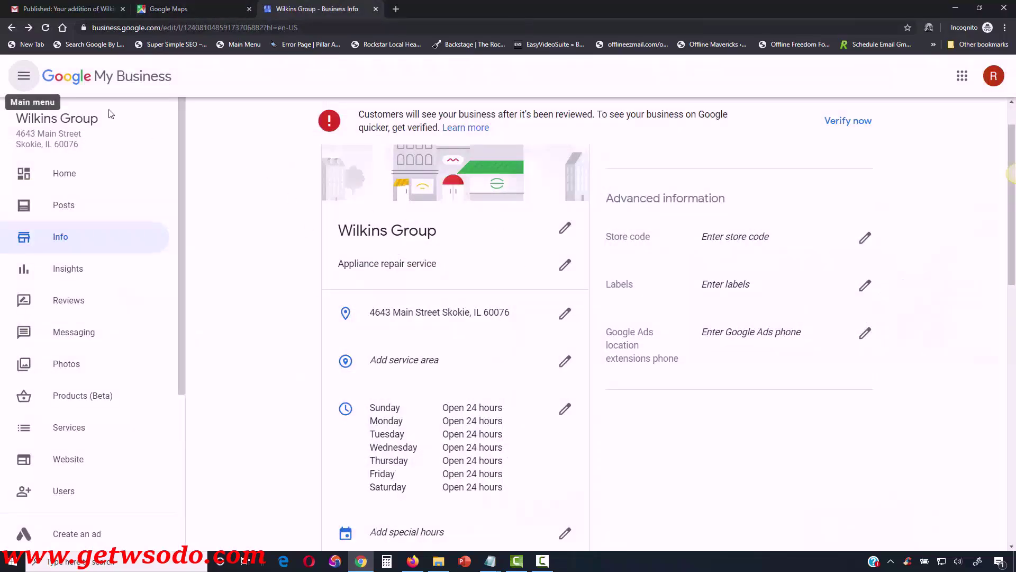
pyautogui.click(46, 29)
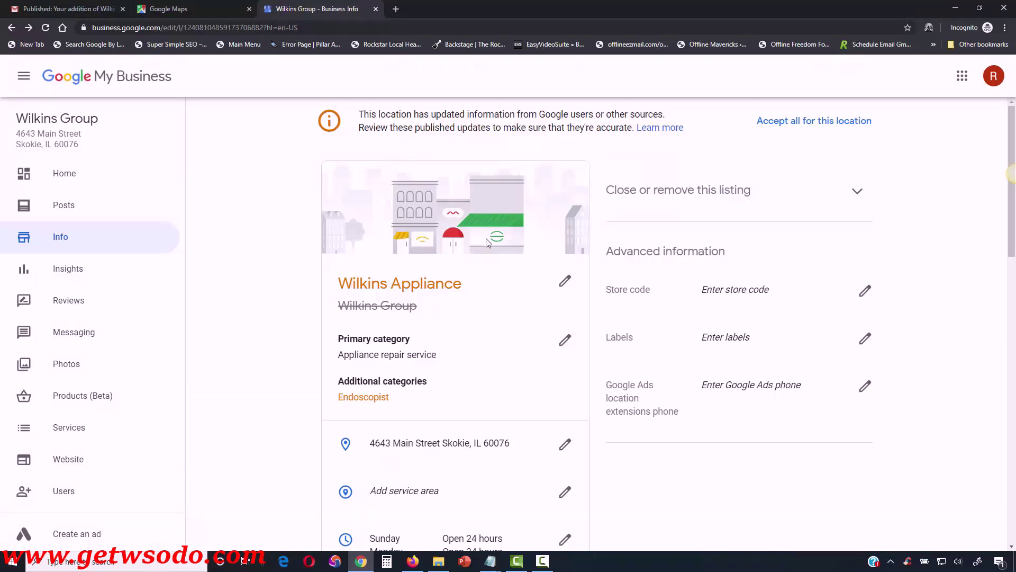
pyautogui.click(195, 6)
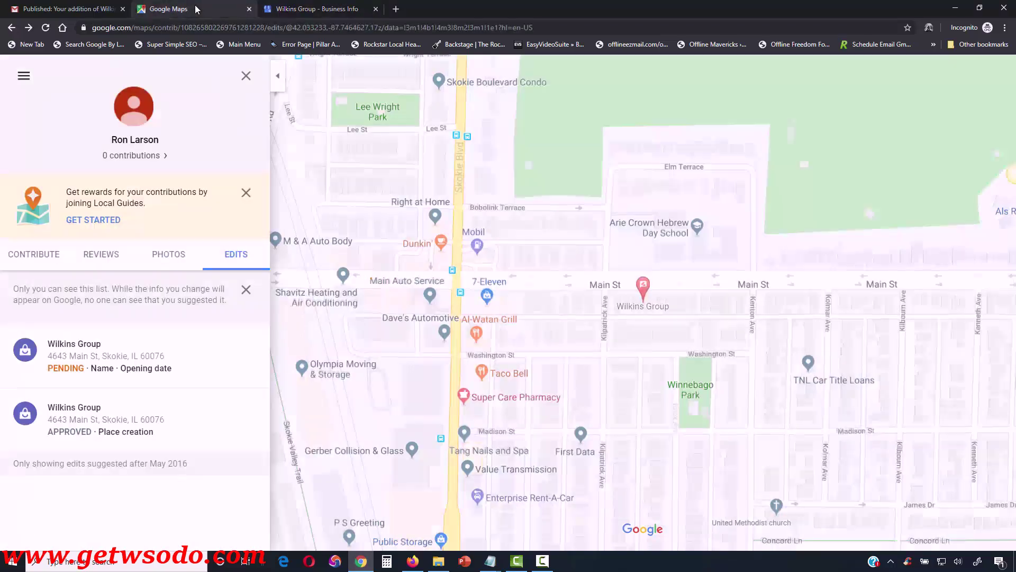
pyautogui.click(300, 8)
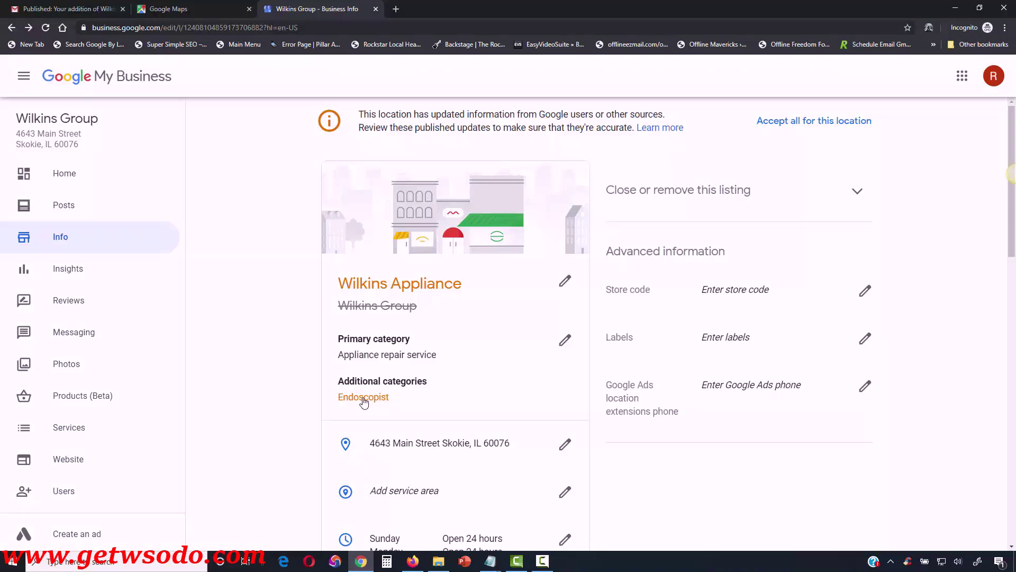
pyautogui.click(769, 123)
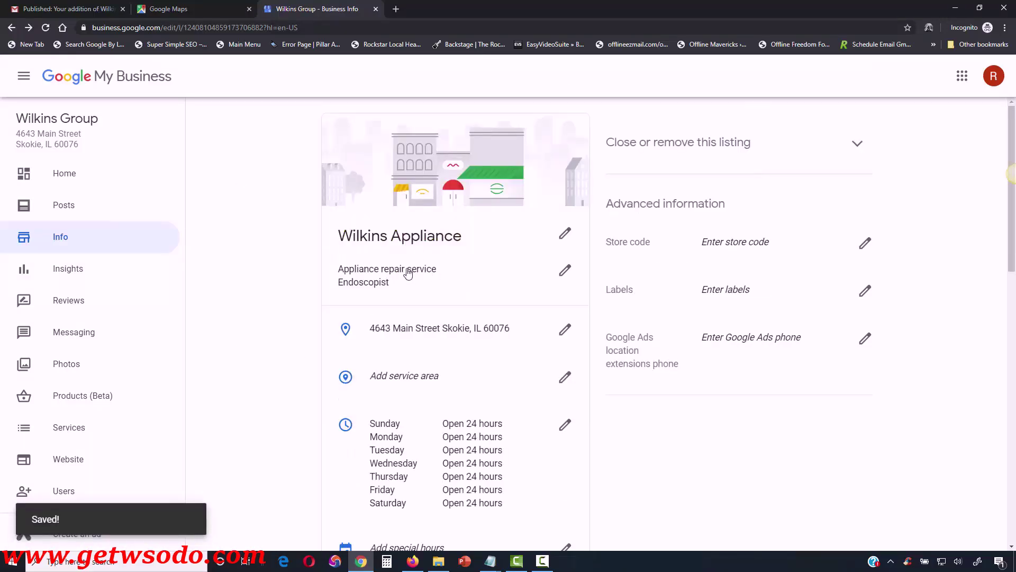
pyautogui.scroll(-8, 449, 325)
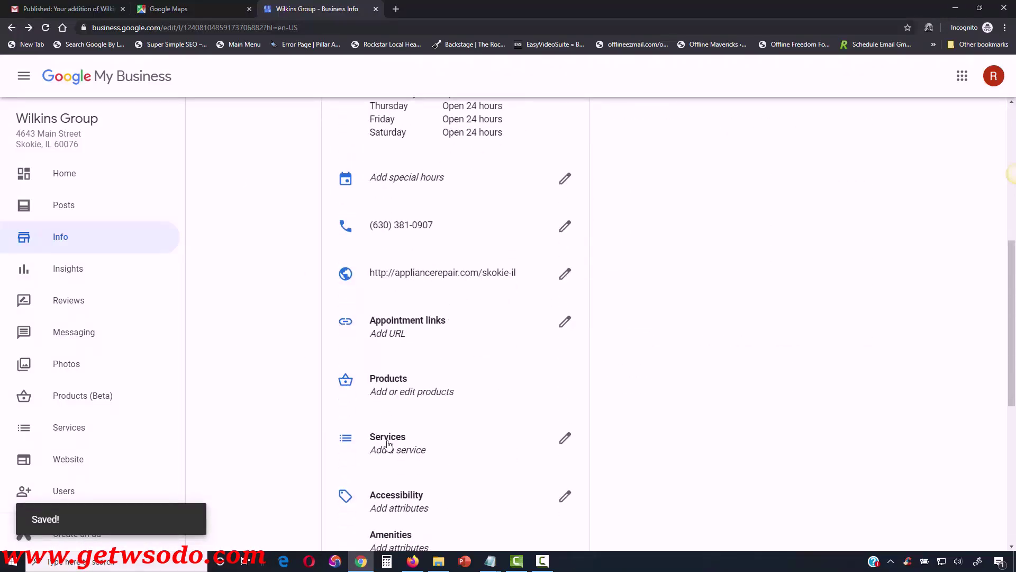
pyautogui.scroll(8, 411, 381)
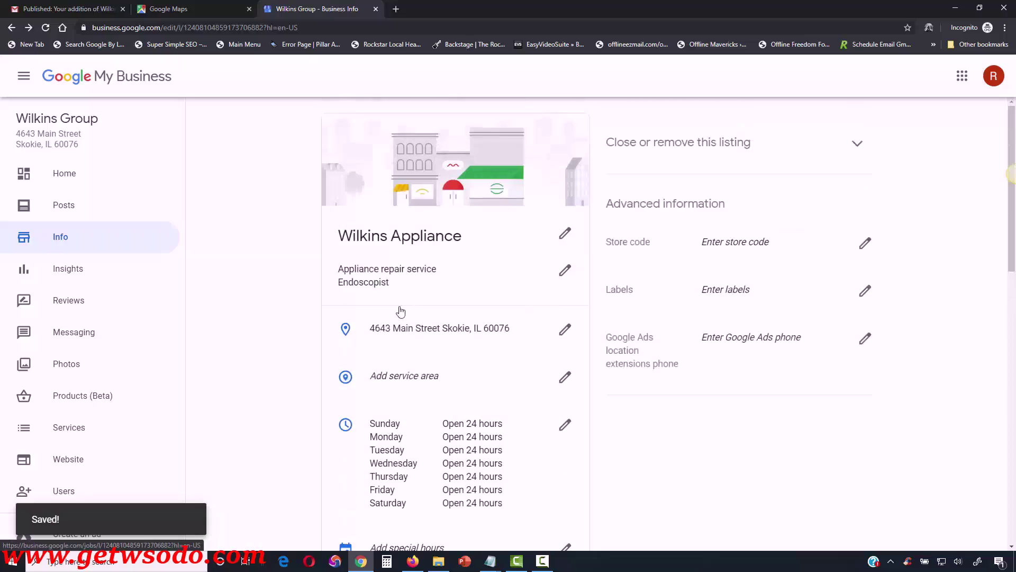
# Step: Open the place from the contributed edits in Google Maps and start a suggested edit changing its name to Wilkins Appliance Repair
pyautogui.click(185, 9)
pyautogui.click(46, 28)
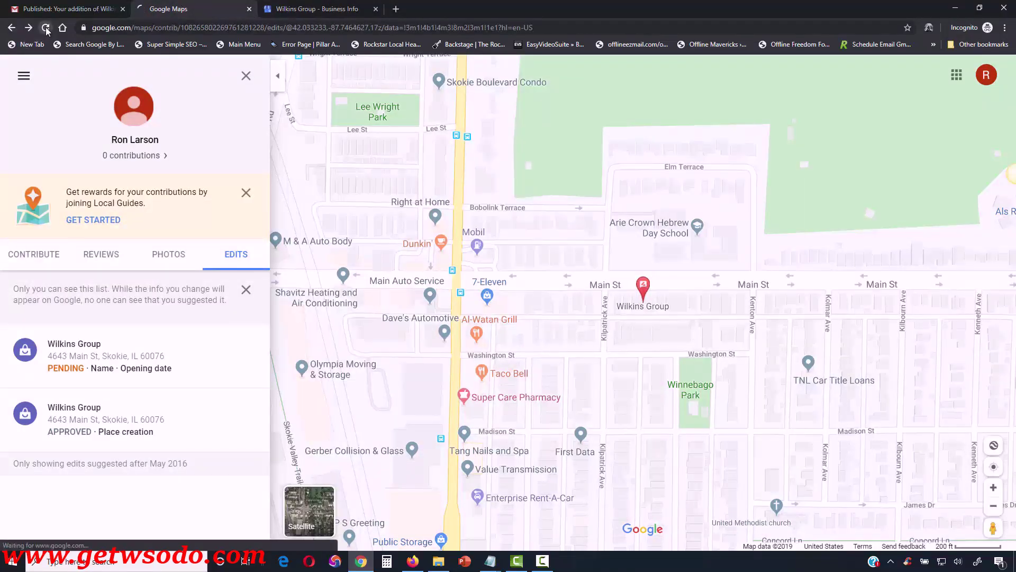
pyautogui.click(130, 369)
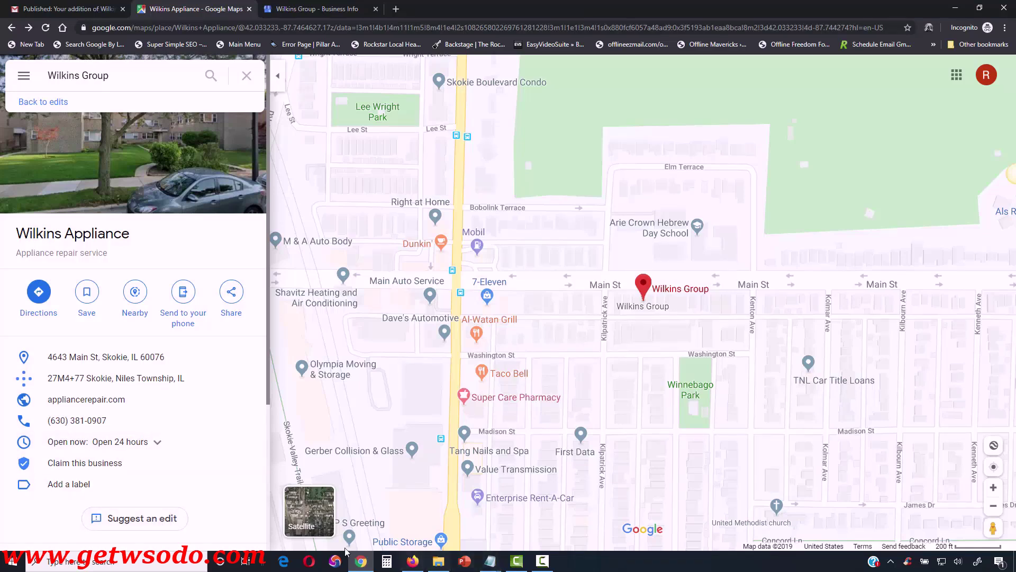
pyautogui.click(155, 521)
pyautogui.click(451, 300)
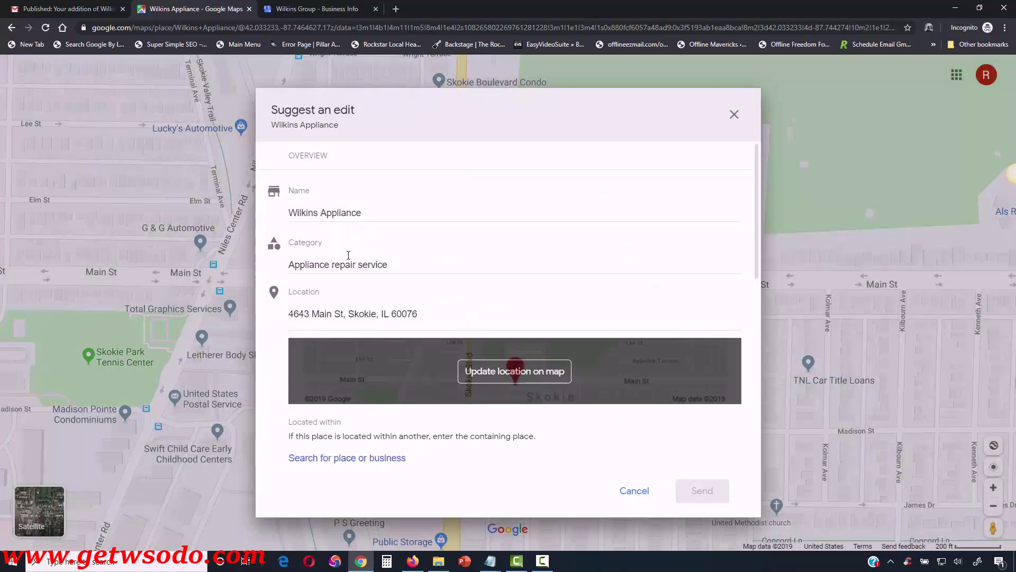
pyautogui.click(443, 266)
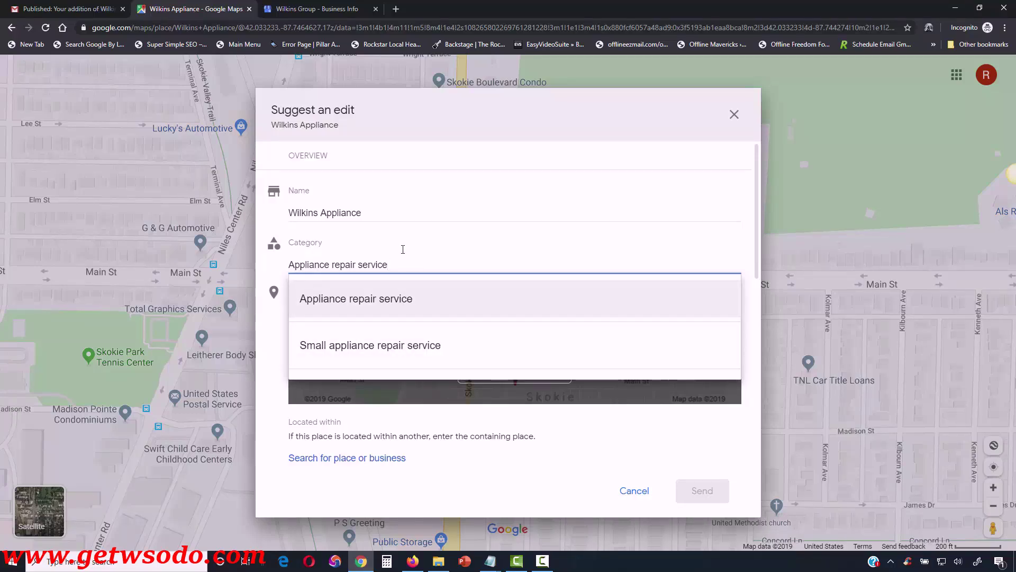
pyautogui.click(306, 11)
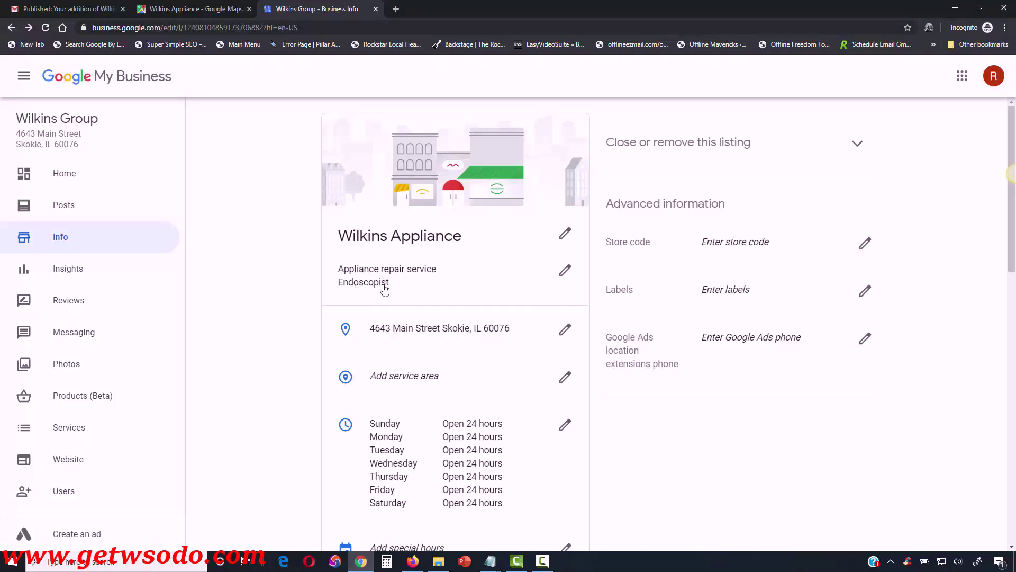
pyautogui.click(196, 9)
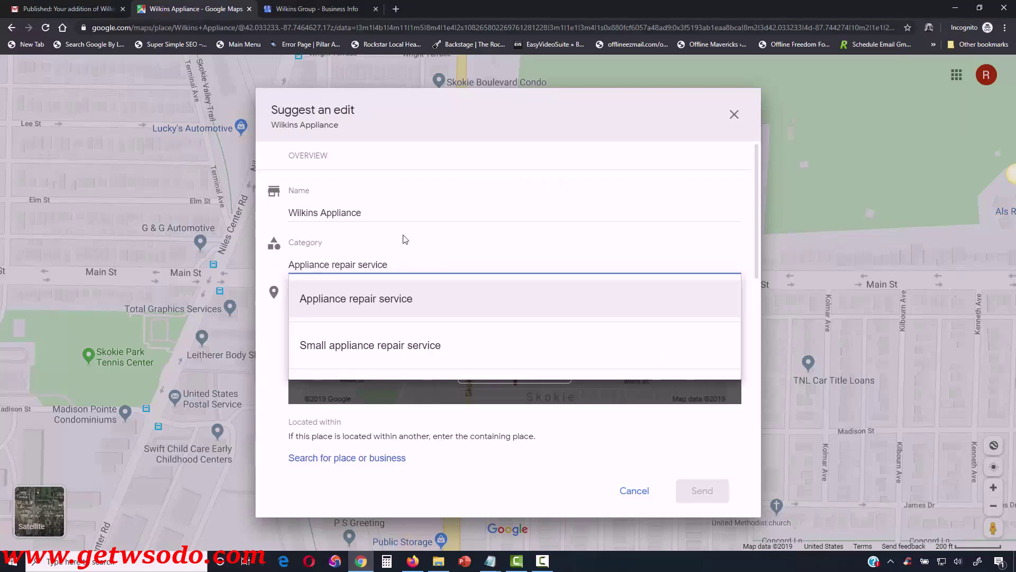
pyautogui.click(397, 212)
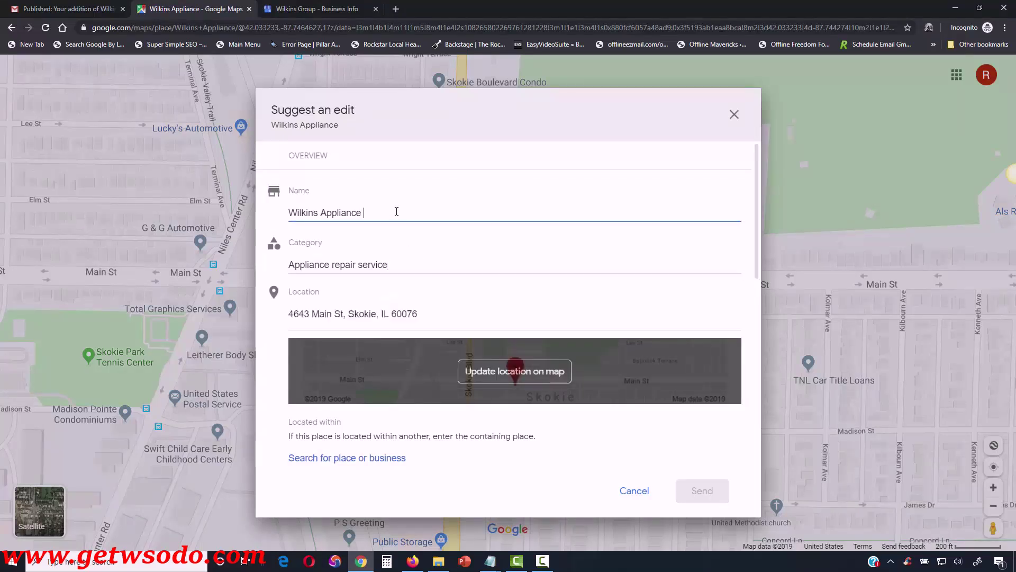
pyautogui.write('Repair')
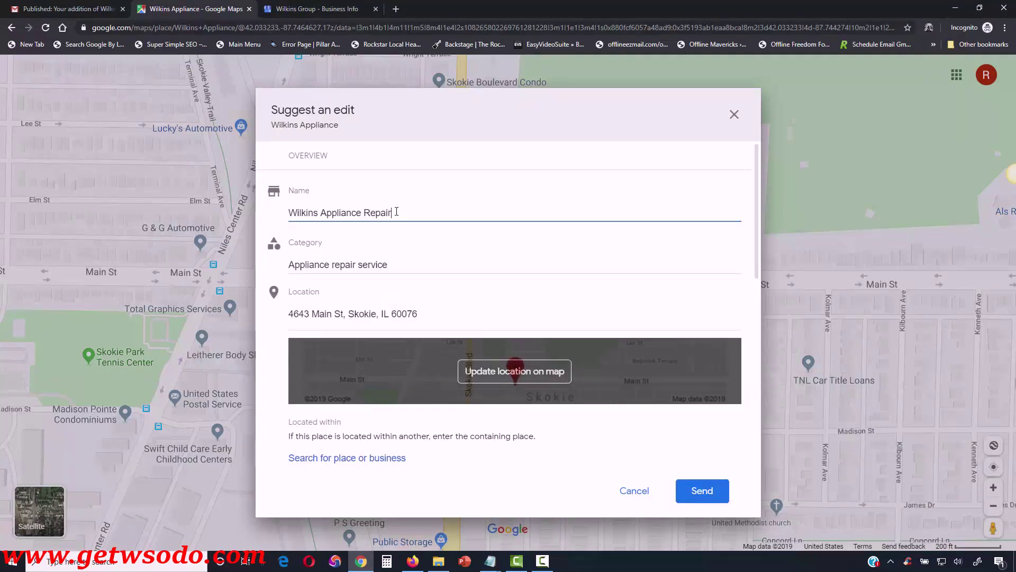
# Step: Change the opening date in the suggested edit to March 2, 2018
pyautogui.scroll(-9, 481, 408)
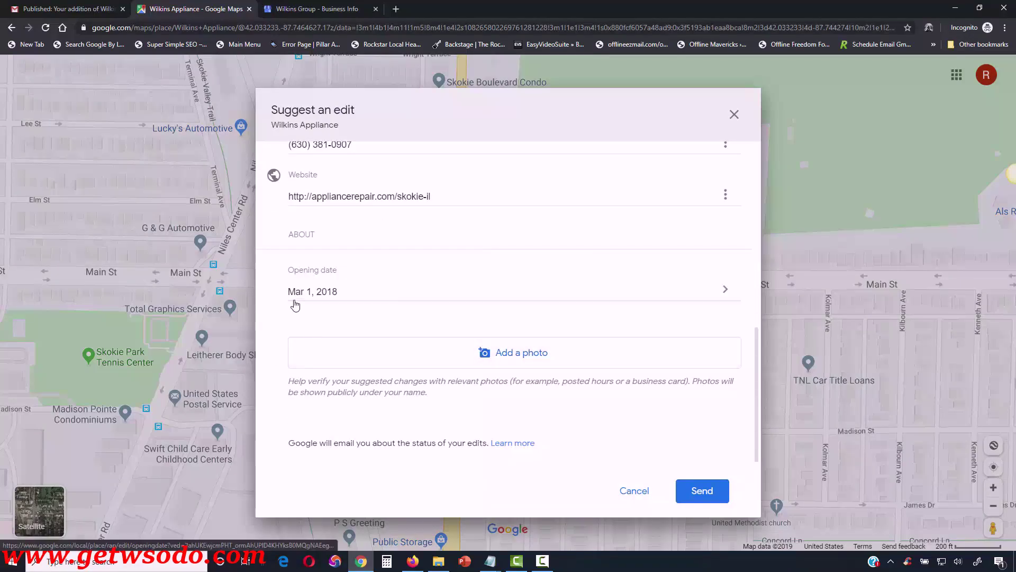
pyautogui.click(294, 301)
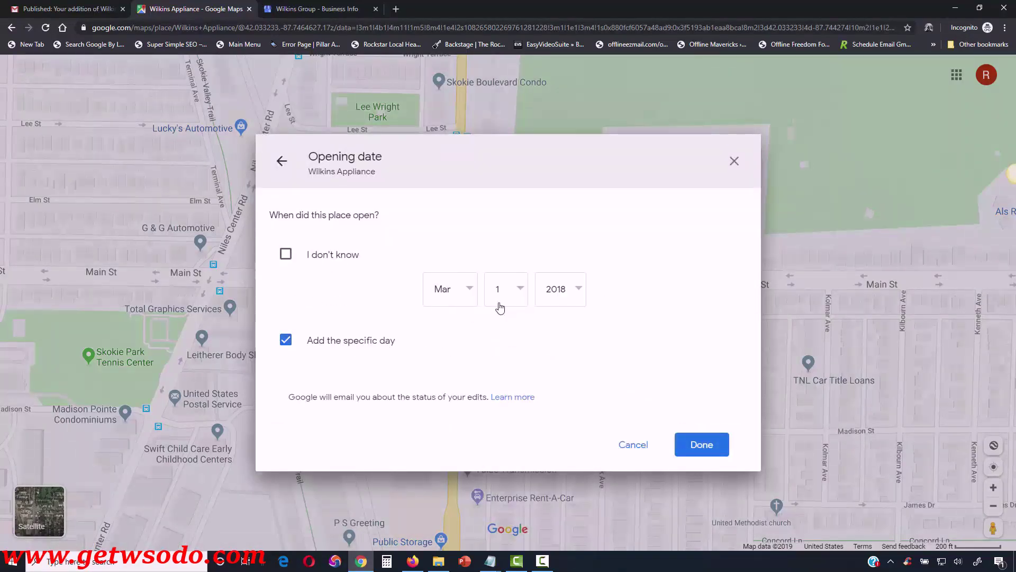
pyautogui.click(500, 301)
pyautogui.click(507, 354)
pyautogui.click(700, 445)
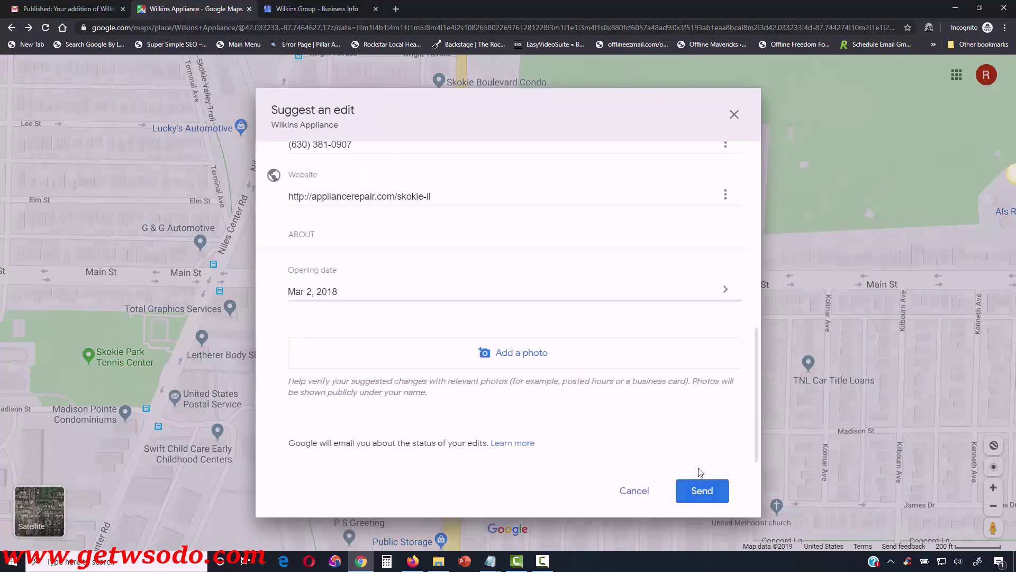
# Step: Send the suggested name and date changes, then reload the account's contributed edits to check their status
pyautogui.click(697, 491)
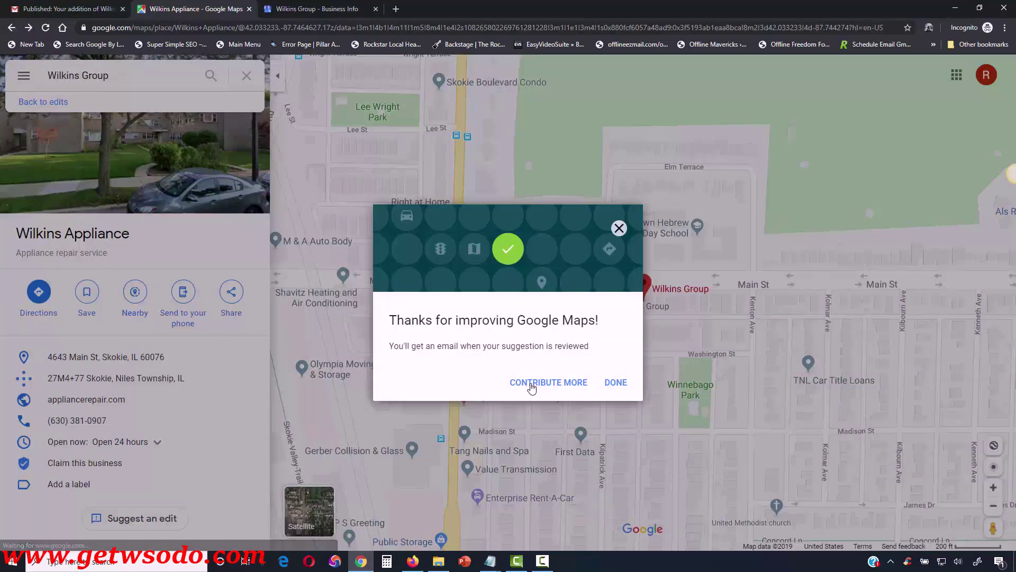
pyautogui.click(547, 381)
pyautogui.click(220, 259)
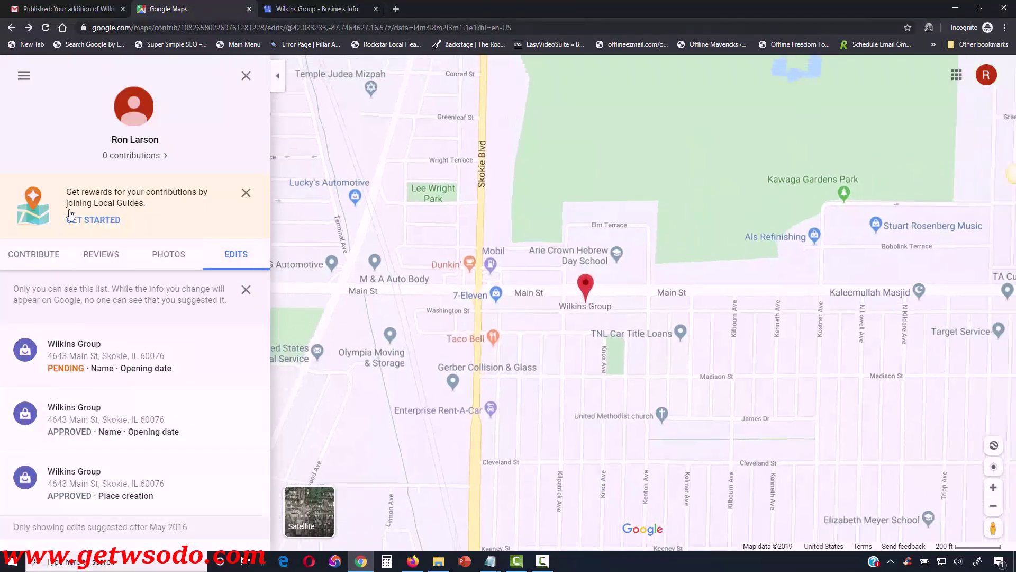
pyautogui.click(46, 27)
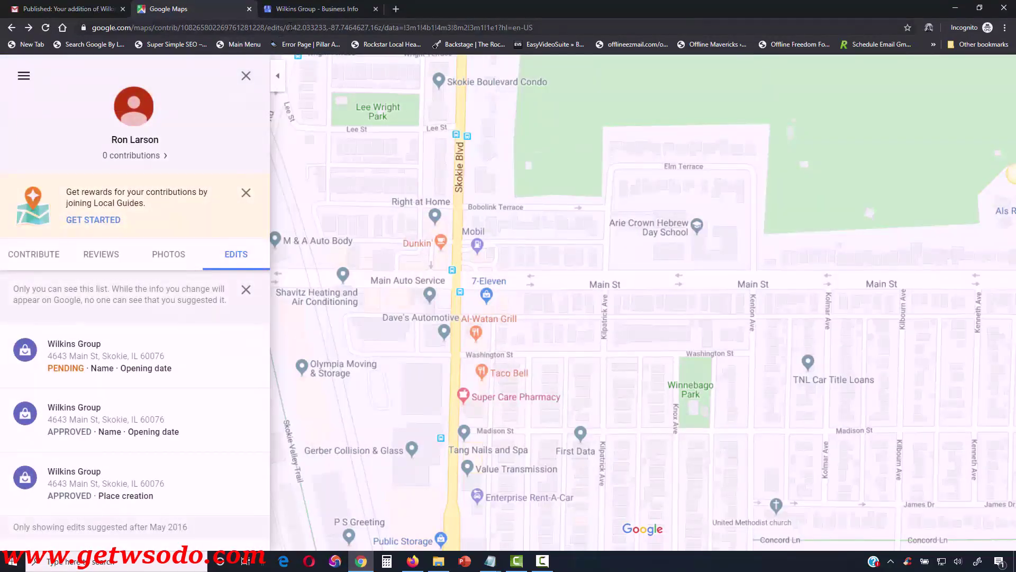
# Step: Reload the Google My Business info page, review the new edits needing approval and discard the proposed name change
pyautogui.click(298, 15)
pyautogui.click(47, 30)
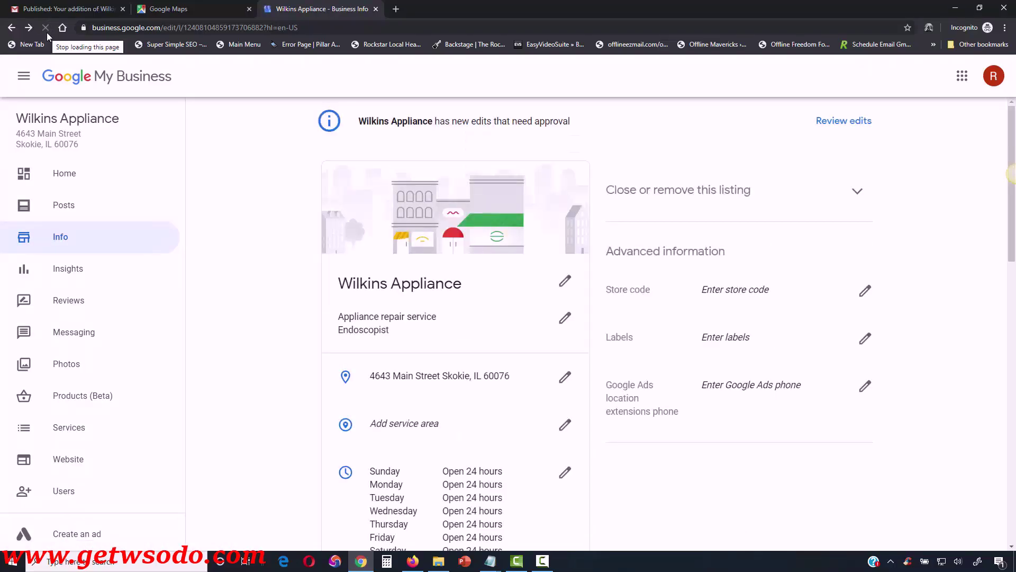
pyautogui.scroll(-10, 535, 295)
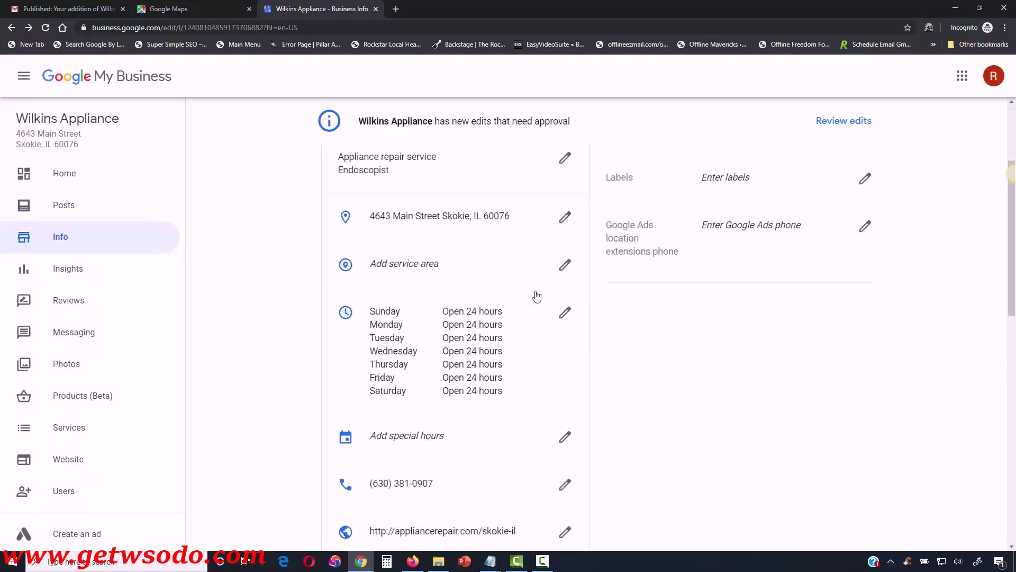
pyautogui.scroll(6, 536, 296)
pyautogui.scroll(3, 536, 296)
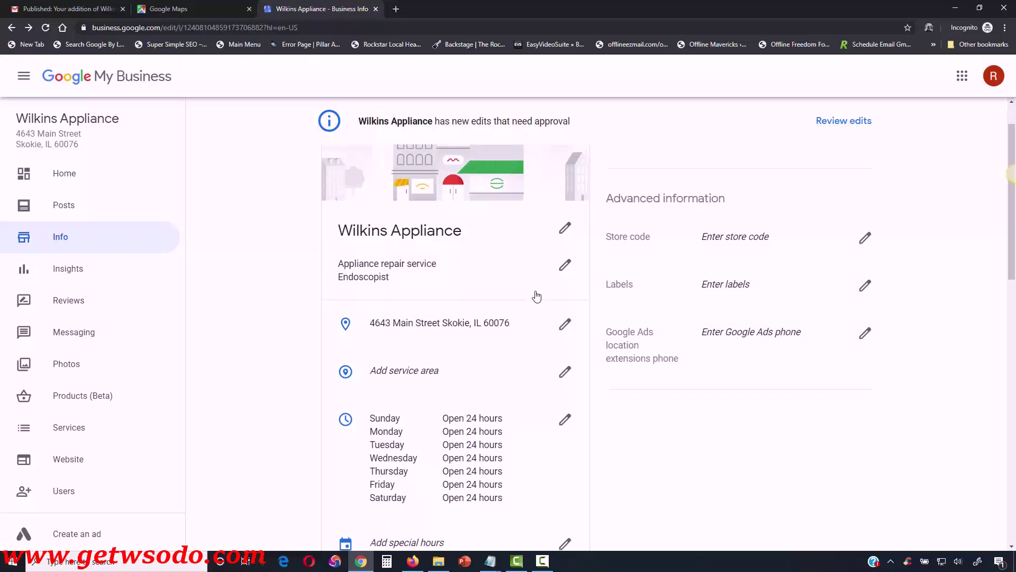
pyautogui.click(45, 31)
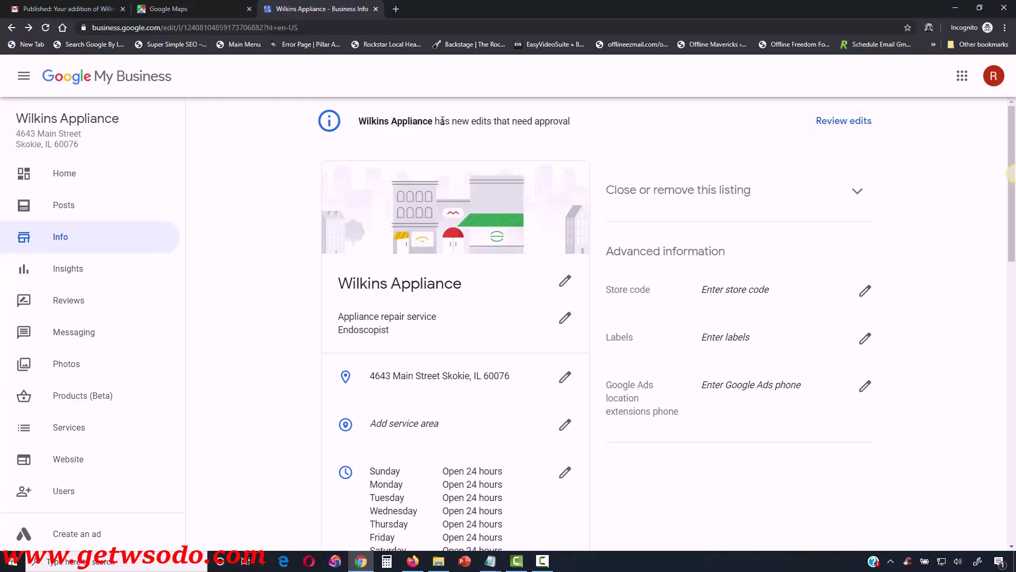
pyautogui.click(834, 121)
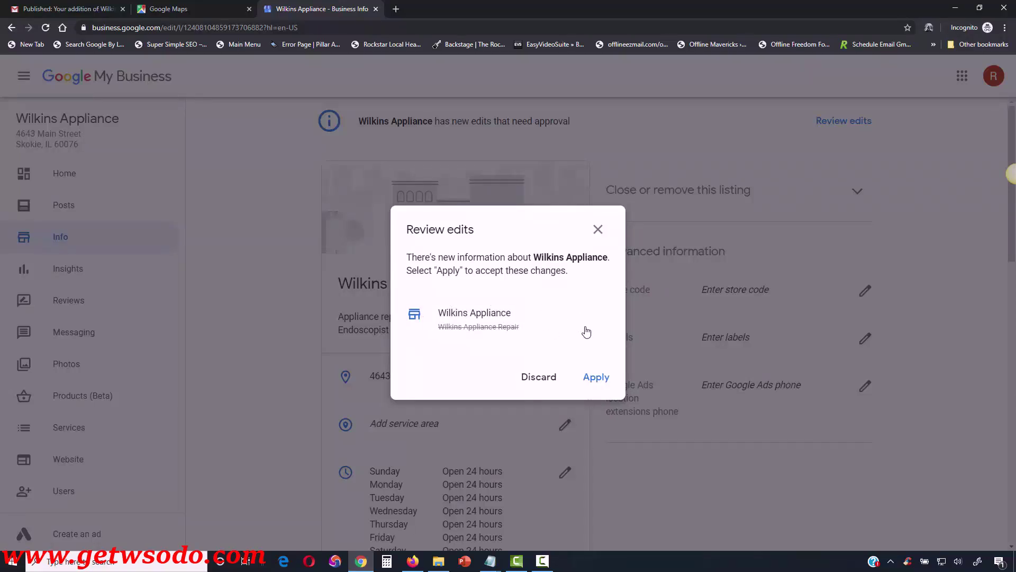
pyautogui.click(540, 376)
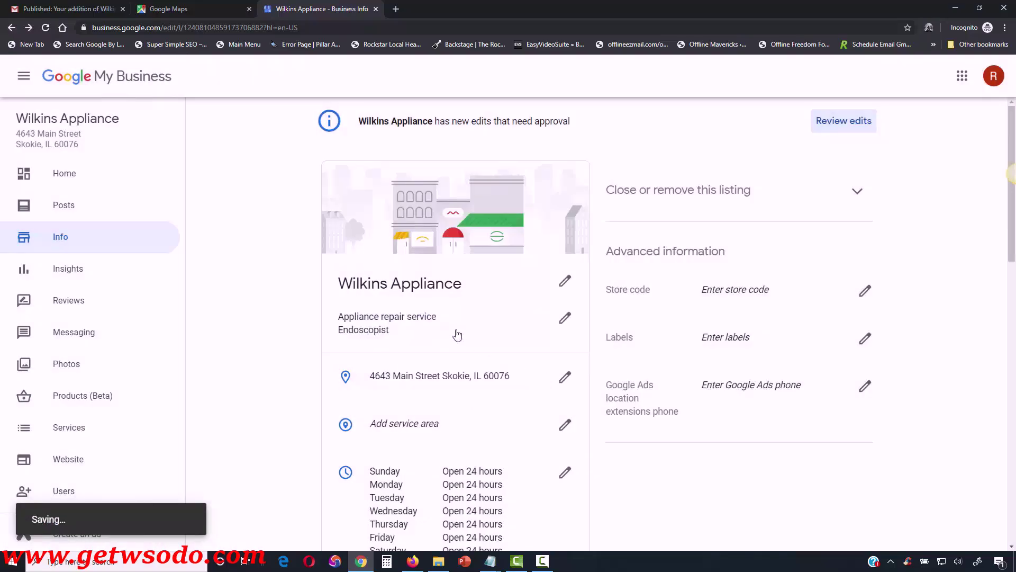
# Step: Check the latest edit's status in Google Maps against the Google My Business name, reloading both pages, and open the edited place
pyautogui.click(160, 6)
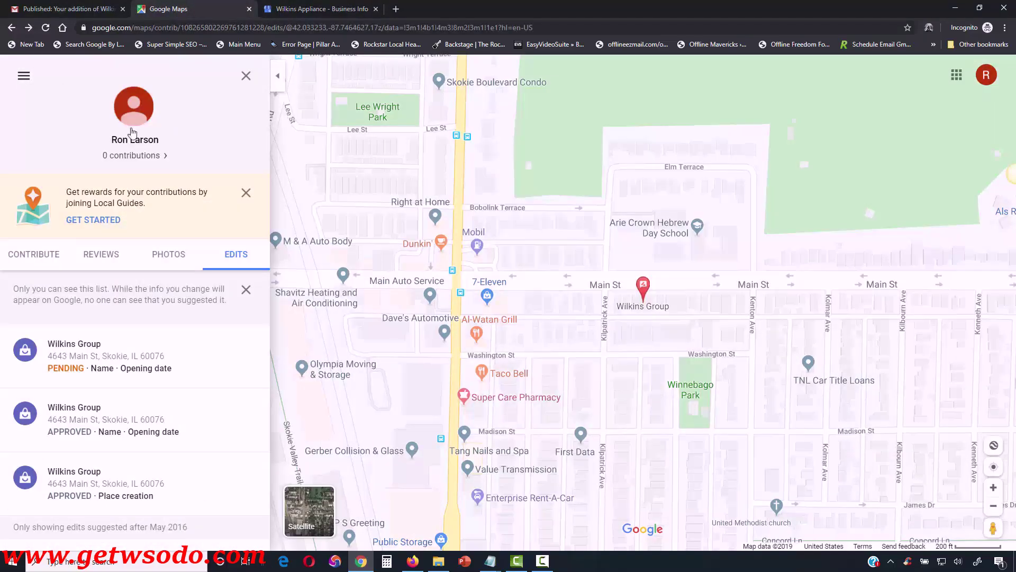
pyautogui.click(46, 28)
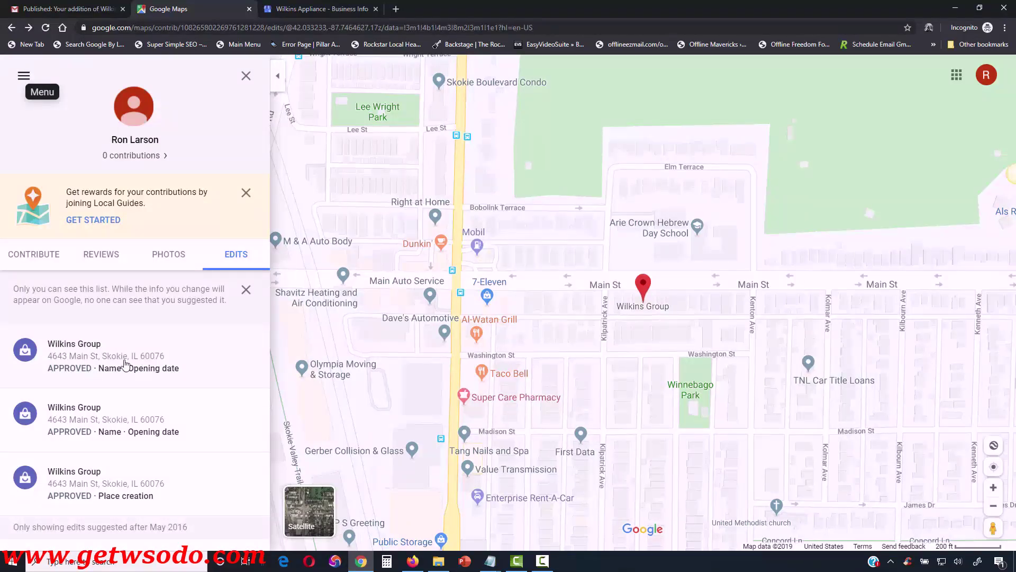
pyautogui.click(291, 10)
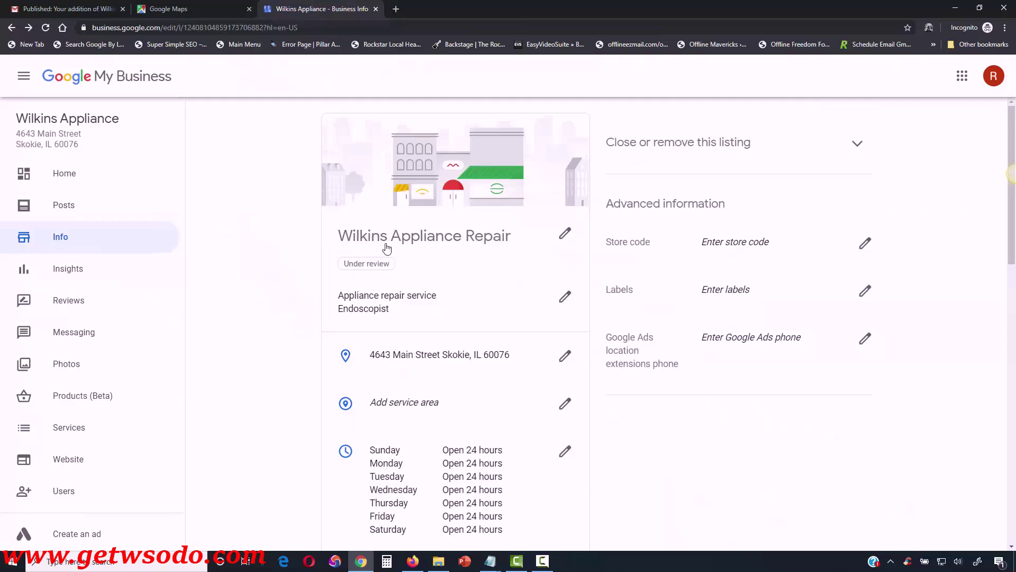
pyautogui.click(49, 30)
pyautogui.click(180, 9)
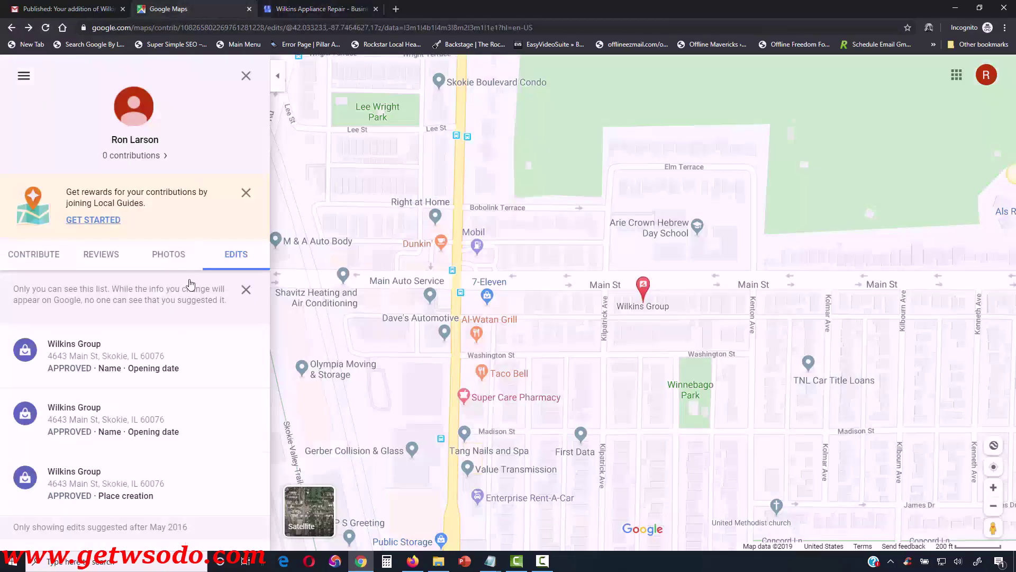
pyautogui.click(112, 359)
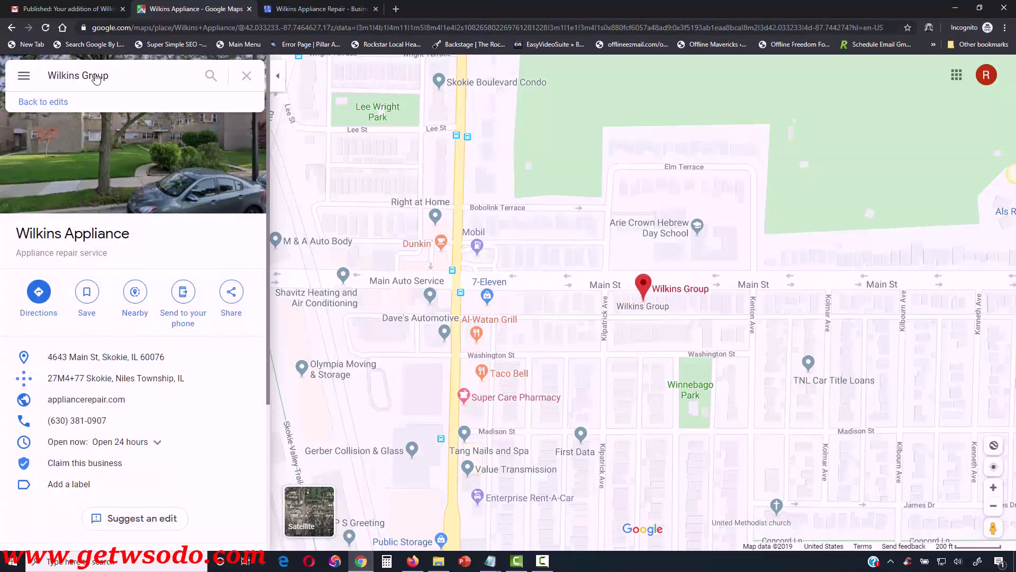
# Step: Read the Google Maps emails in Gmail about the two published edits and return to the place in Google Maps
pyautogui.click(68, 9)
pyautogui.click(139, 168)
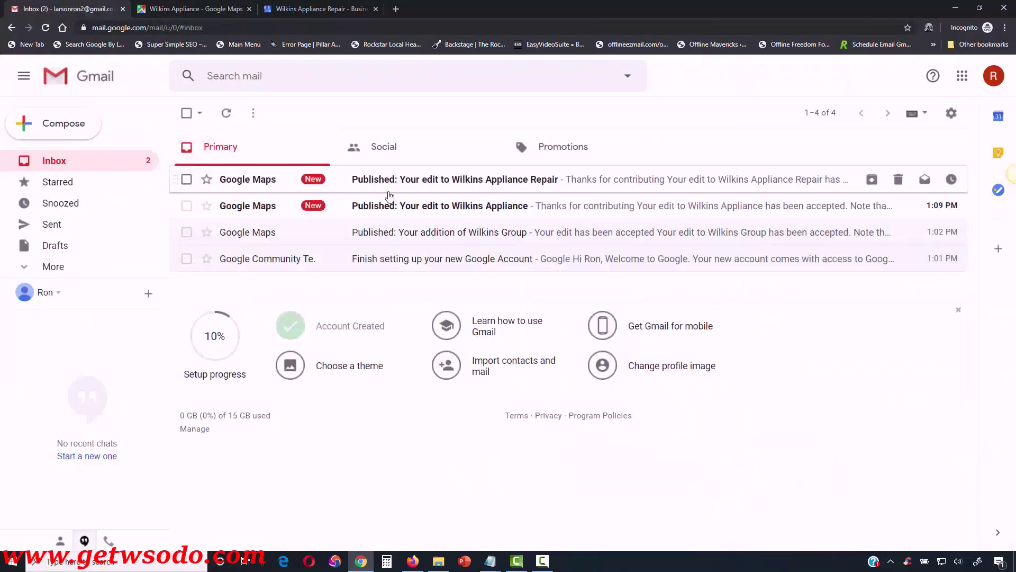
pyautogui.click(440, 204)
pyautogui.click(102, 163)
pyautogui.click(411, 171)
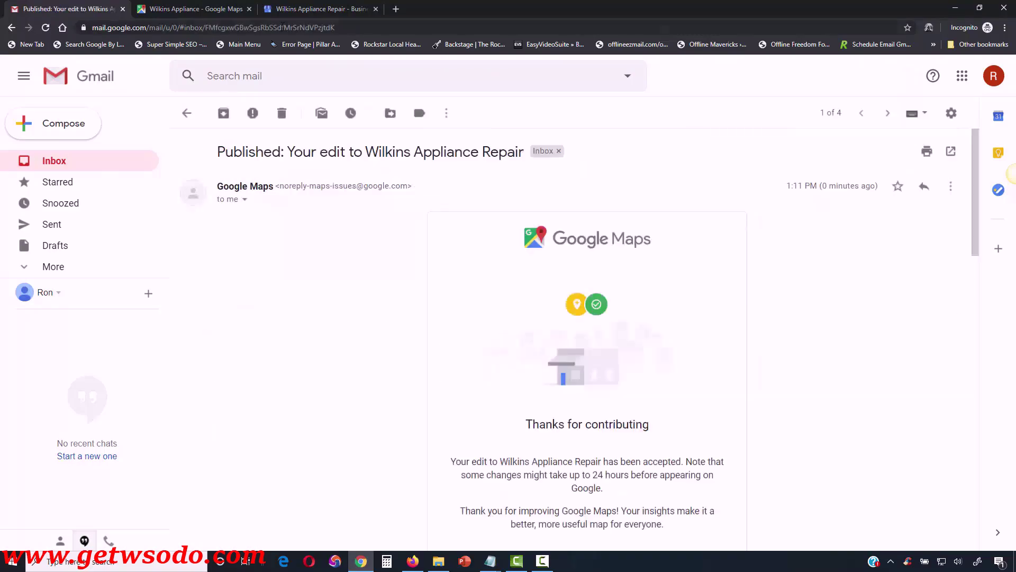
pyautogui.click(204, 11)
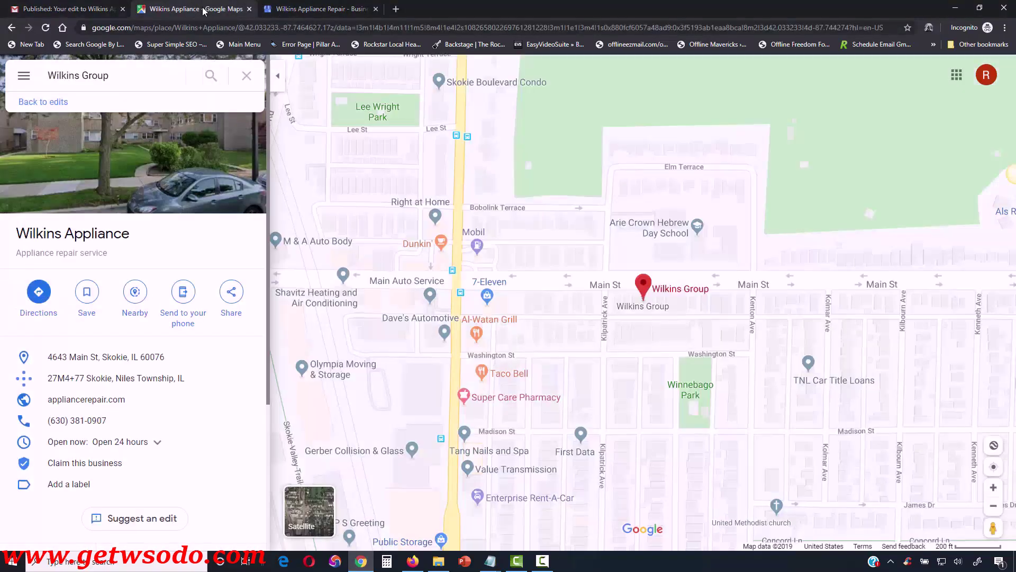
# Step: Reload the Google Maps place, inspect its name and category in the suggested-edit form, and cancel without sending
pyautogui.click(44, 28)
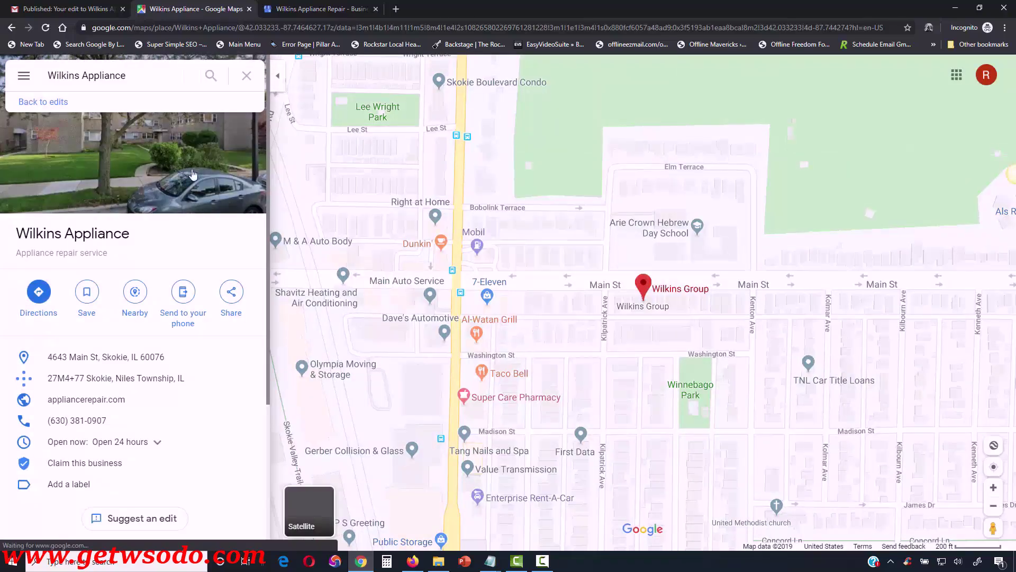
pyautogui.click(145, 518)
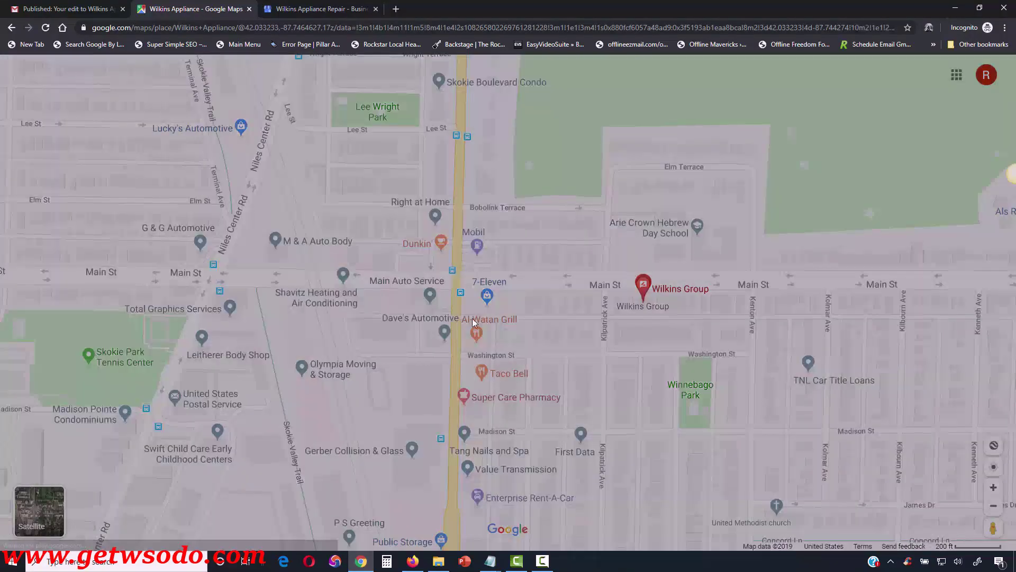
pyautogui.click(513, 312)
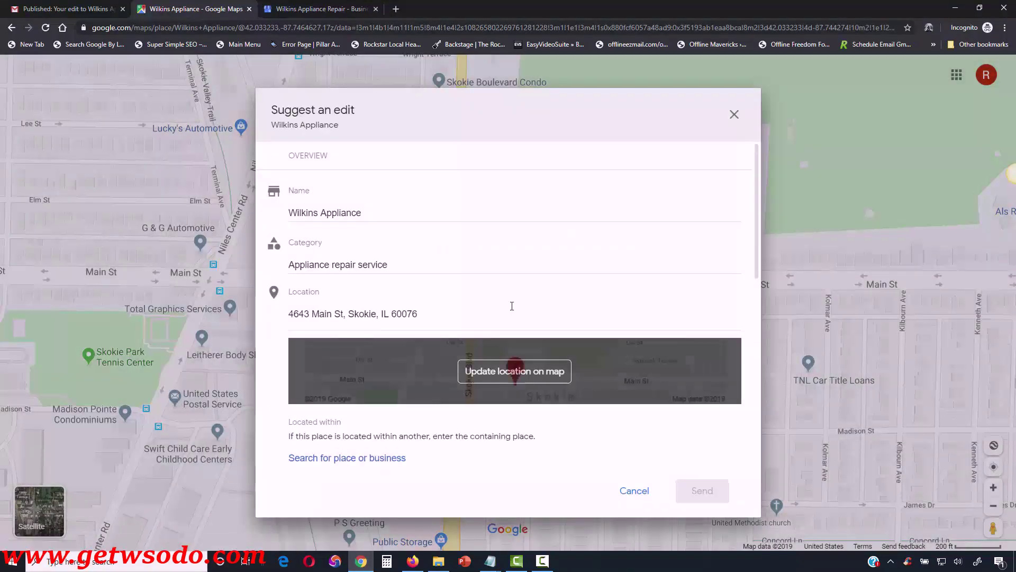
pyautogui.click(730, 270)
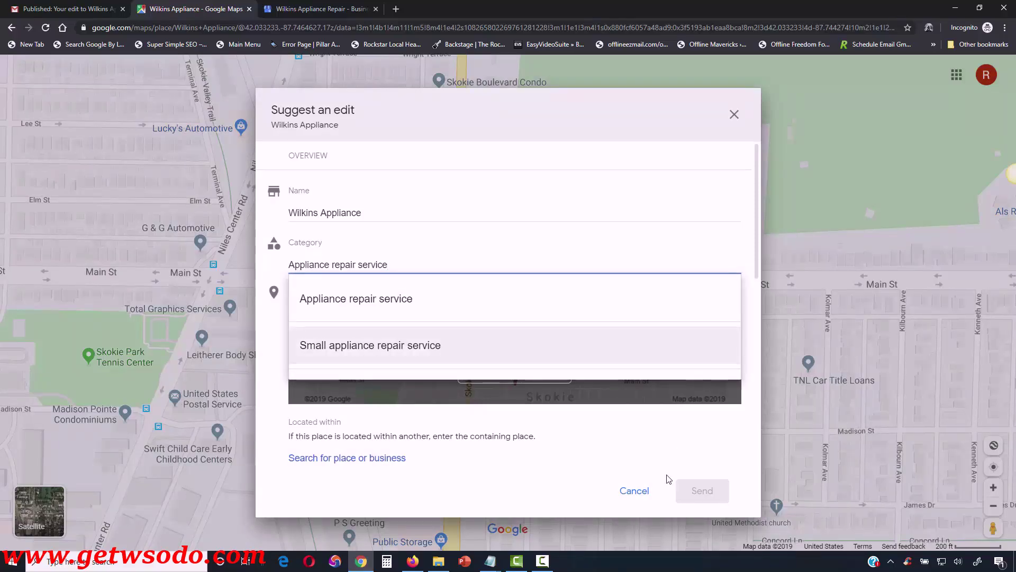
pyautogui.click(635, 491)
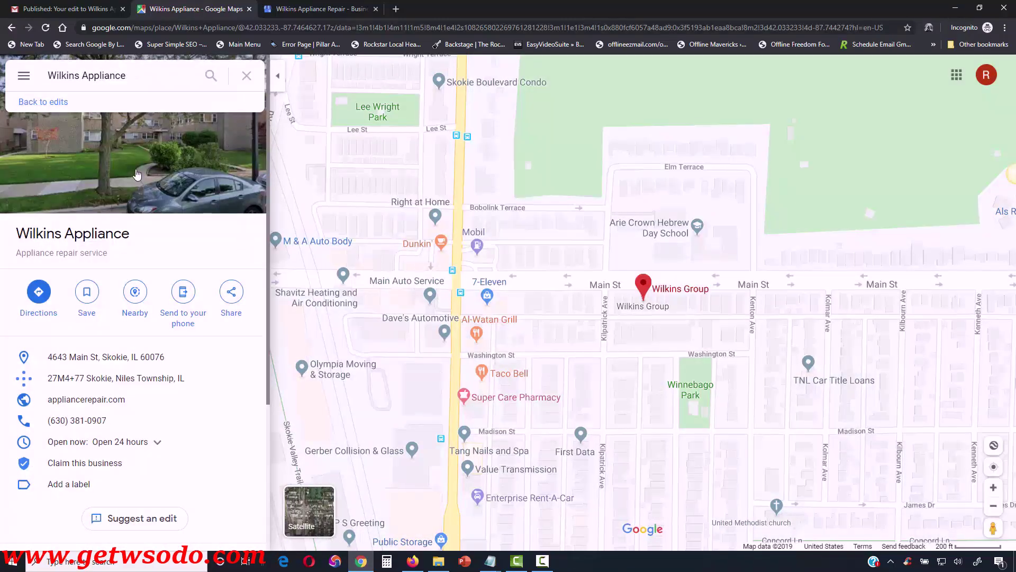
# Step: Switch to the Google My Business info page, reload it, remove the additional category Endoscopist and apply the change
pyautogui.click(291, 9)
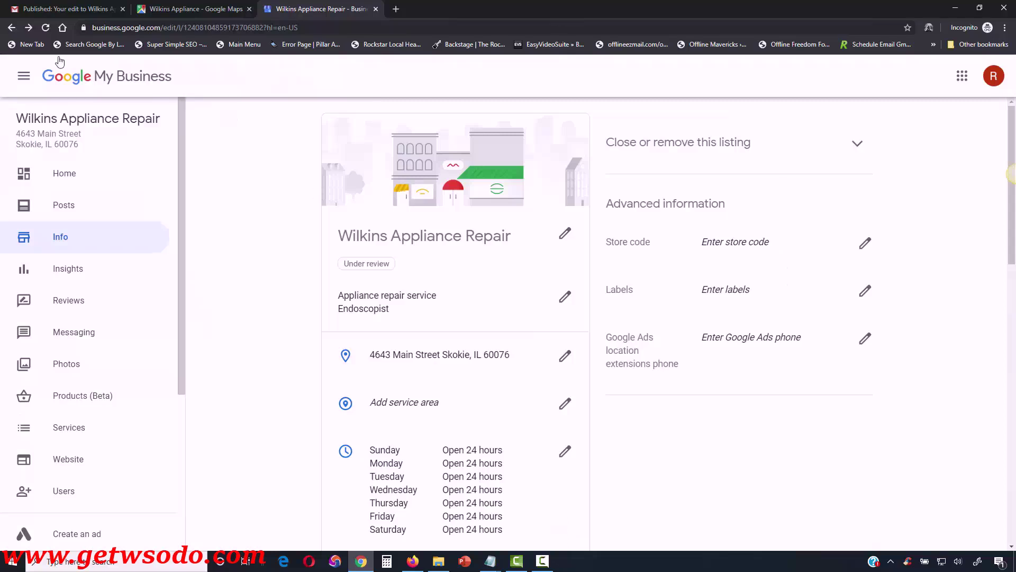
pyautogui.click(44, 29)
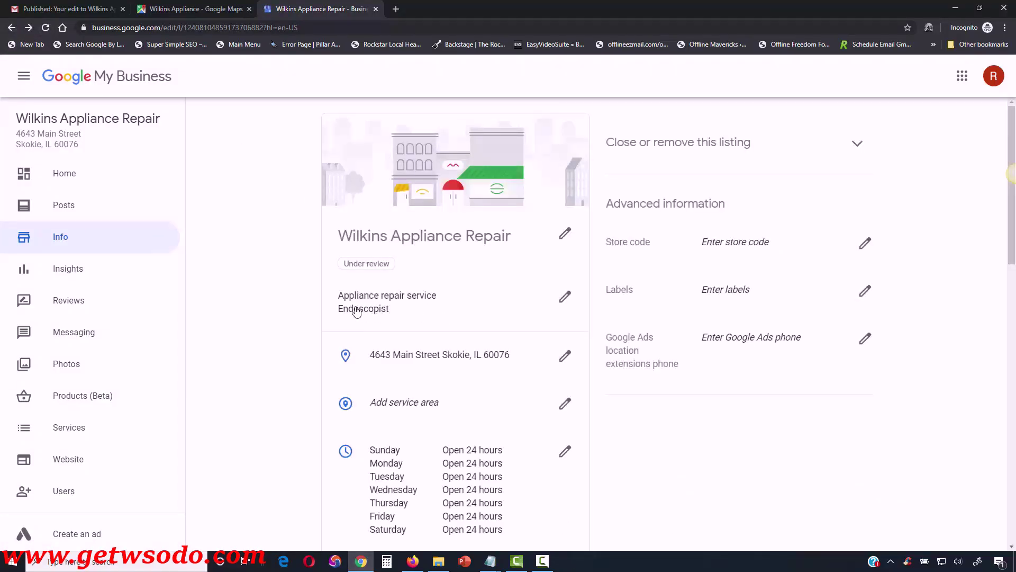
pyautogui.click(565, 297)
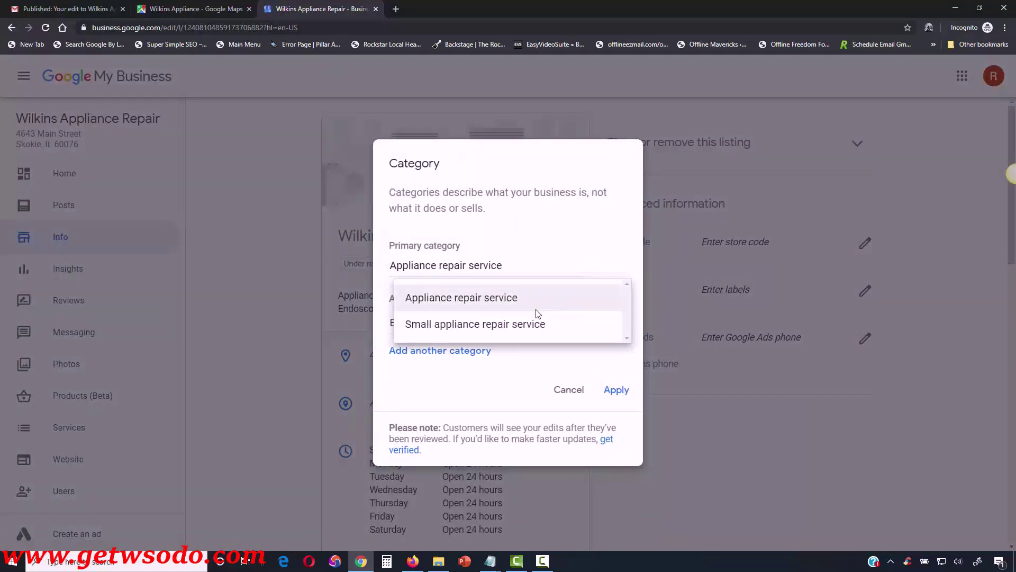
pyautogui.click(386, 369)
pyautogui.click(597, 324)
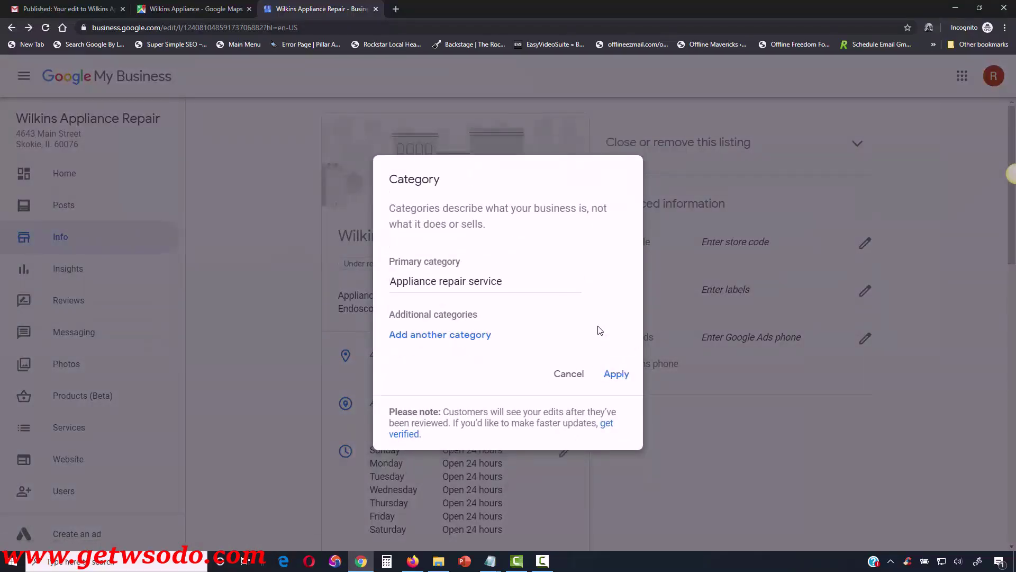
pyautogui.click(617, 374)
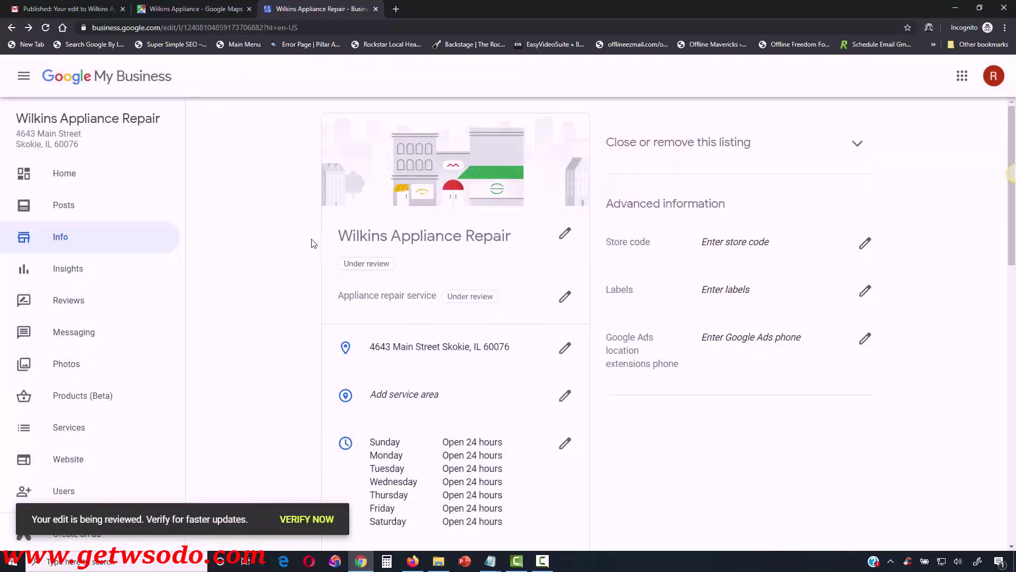
# Step: Reload the Google My Business info page and the Google Maps place in turn to compare the listing's name and category status
pyautogui.click(46, 29)
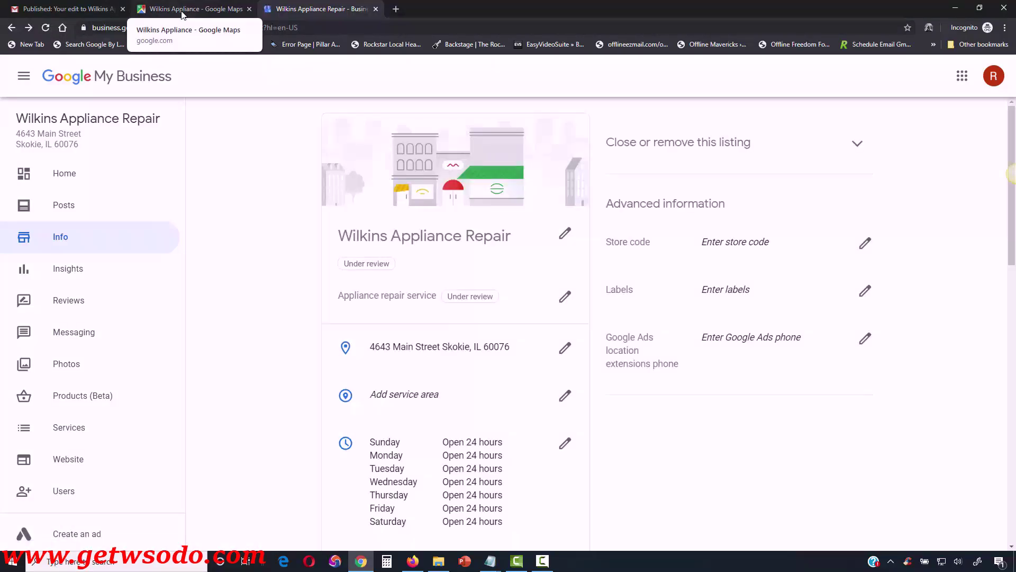
pyautogui.click(182, 12)
pyautogui.click(46, 30)
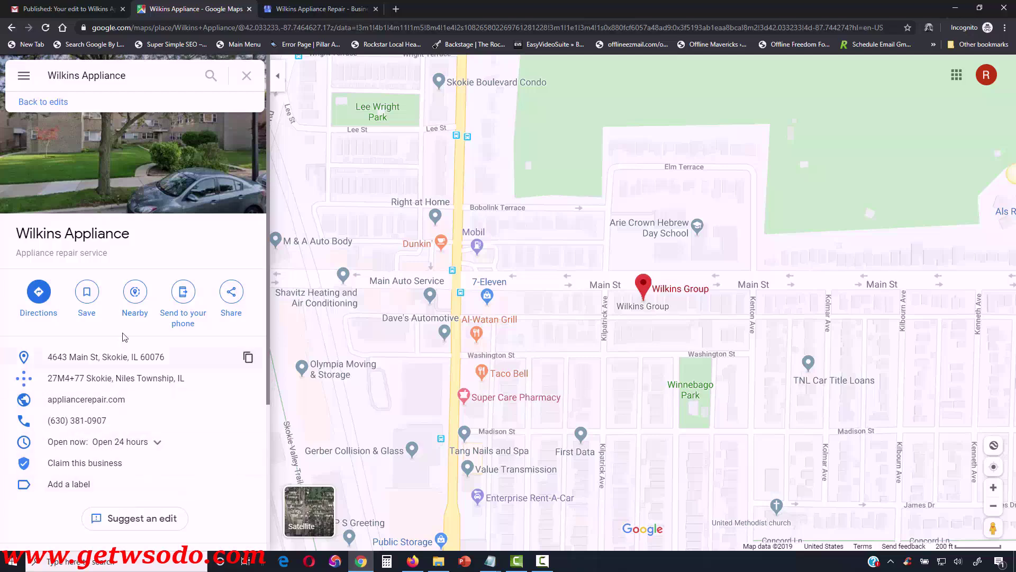
pyautogui.click(46, 29)
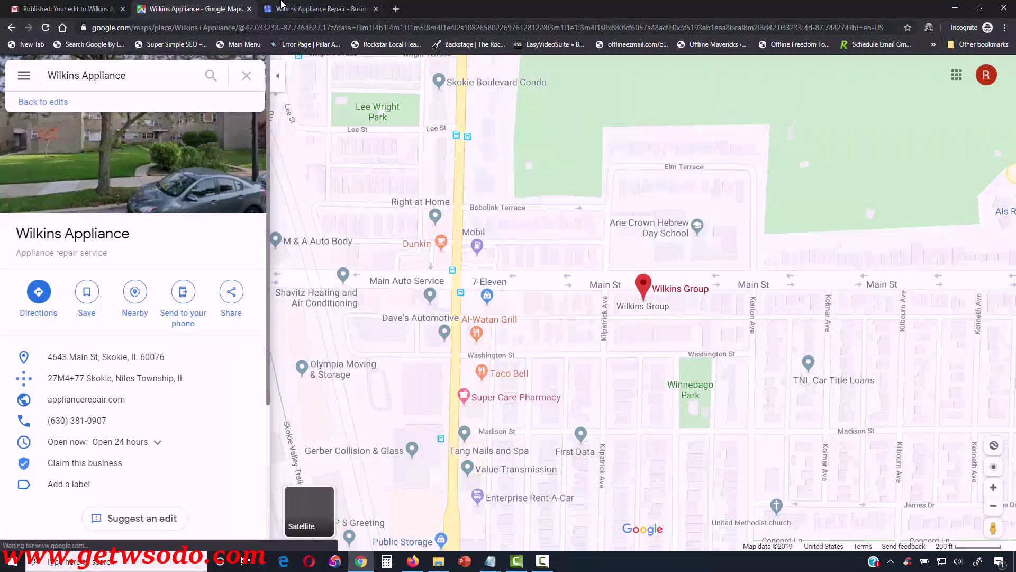
pyautogui.click(285, 8)
pyautogui.click(46, 28)
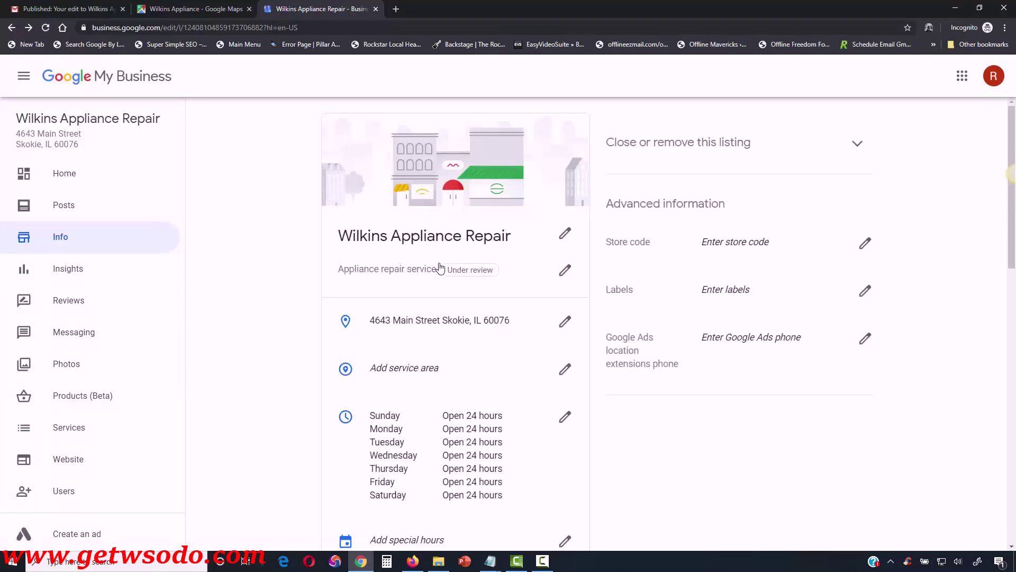
# Step: Return to the reloaded Google Maps place, recheck the name and category offered for editing, and close the form without sending
pyautogui.click(206, 11)
pyautogui.click(51, 30)
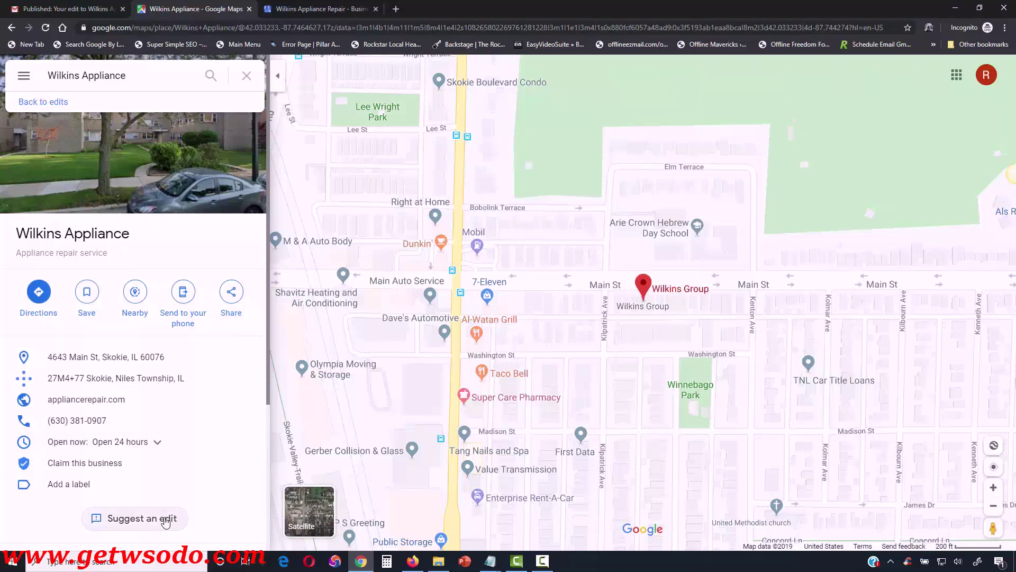
pyautogui.click(164, 520)
pyautogui.click(482, 302)
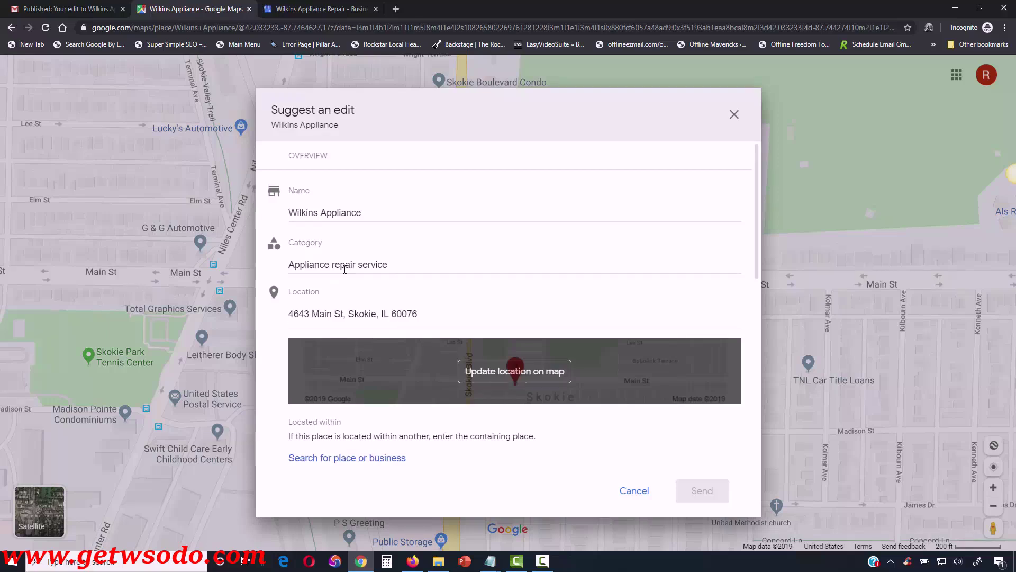
pyautogui.click(646, 491)
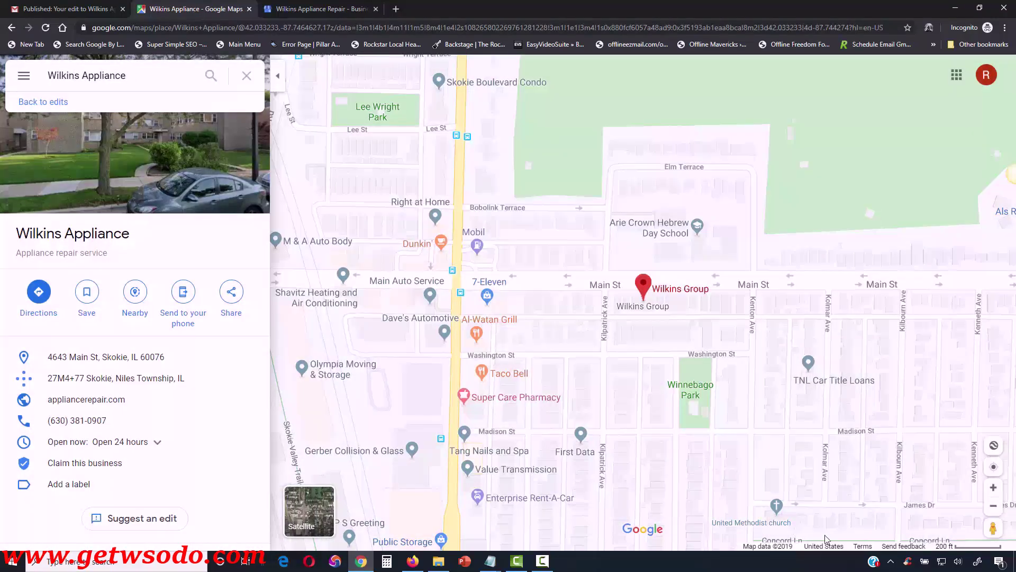
pyautogui.click(544, 560)
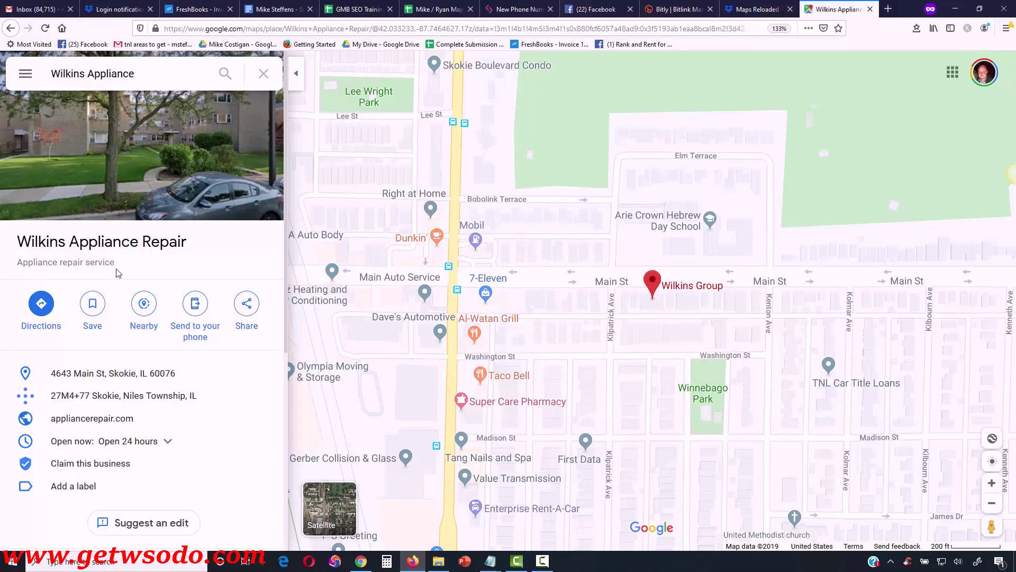
# Step: Return to Chrome, reload the Google My Business info page and remove the Wilkins Appliance Repair listing from the account
pyautogui.click(362, 562)
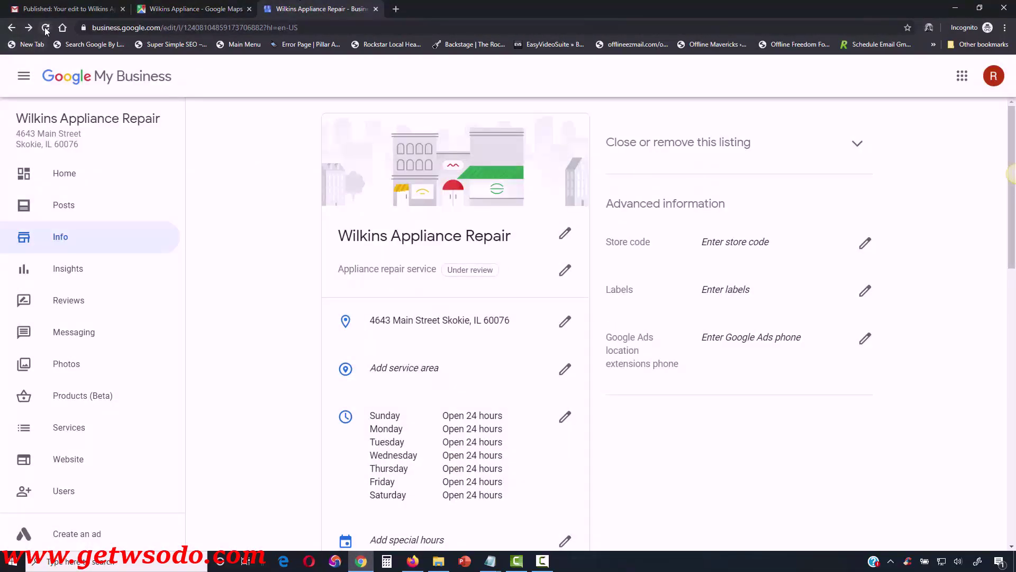
pyautogui.click(46, 28)
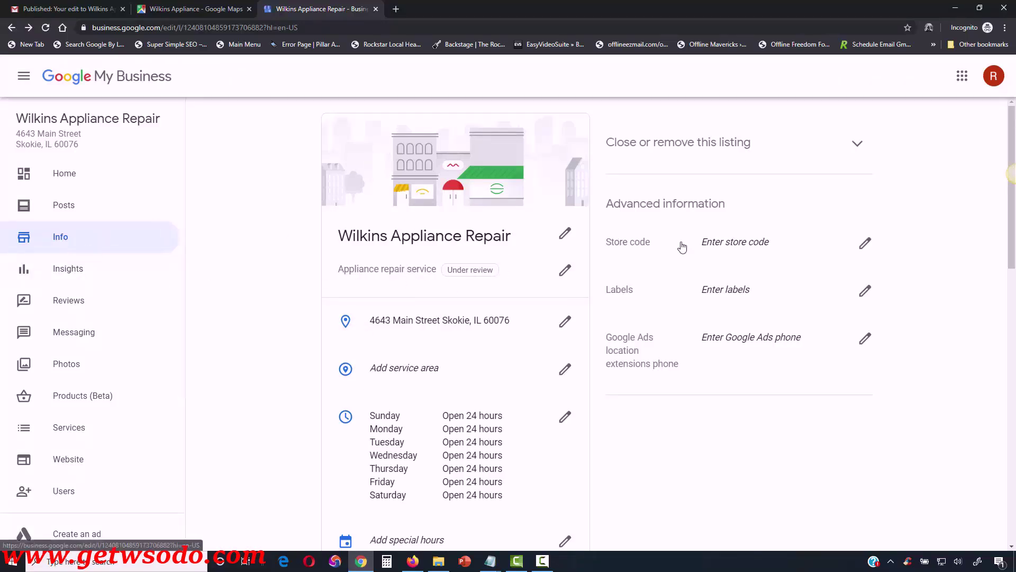
pyautogui.click(857, 143)
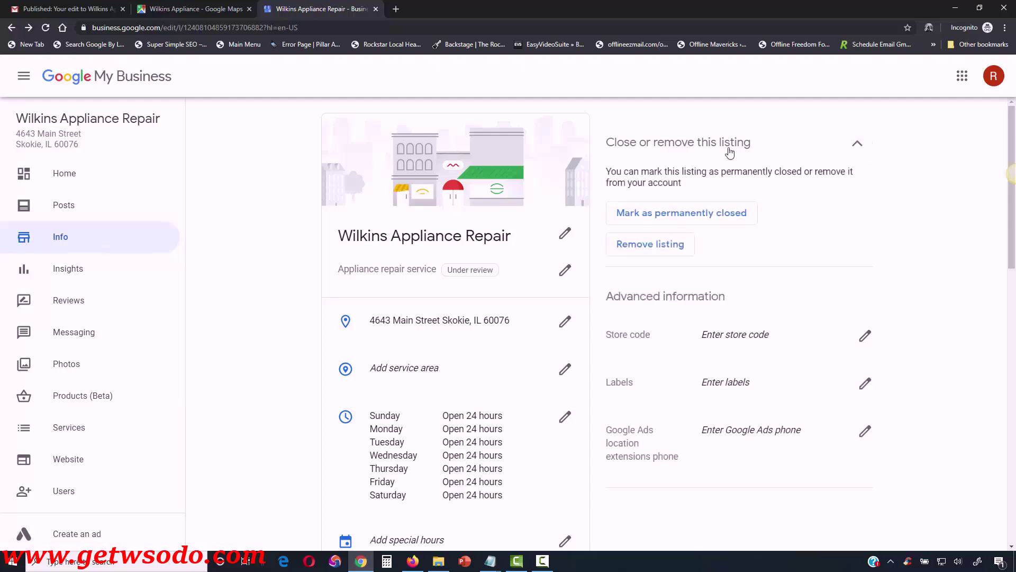
pyautogui.click(656, 249)
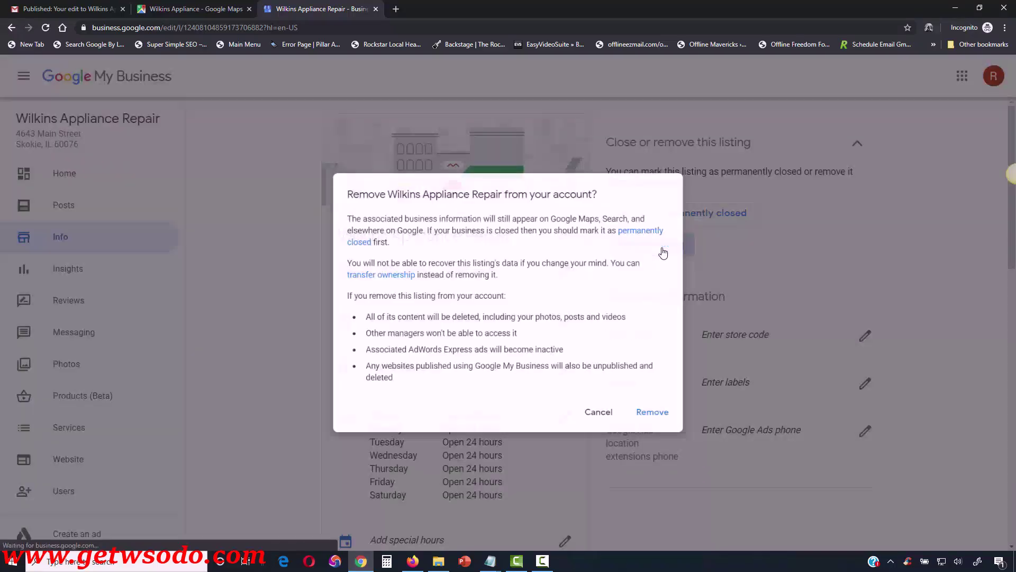
pyautogui.click(671, 426)
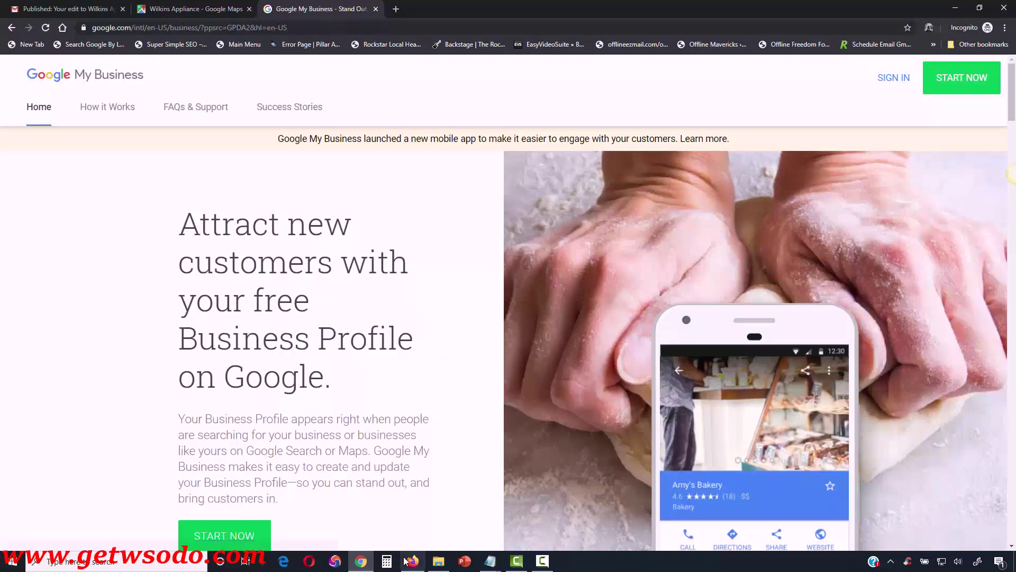
# Step: Switch to Firefox and reload the Wilkins Appliance Repair place in Google Maps to check the public listing
pyautogui.click(411, 563)
pyautogui.click(45, 29)
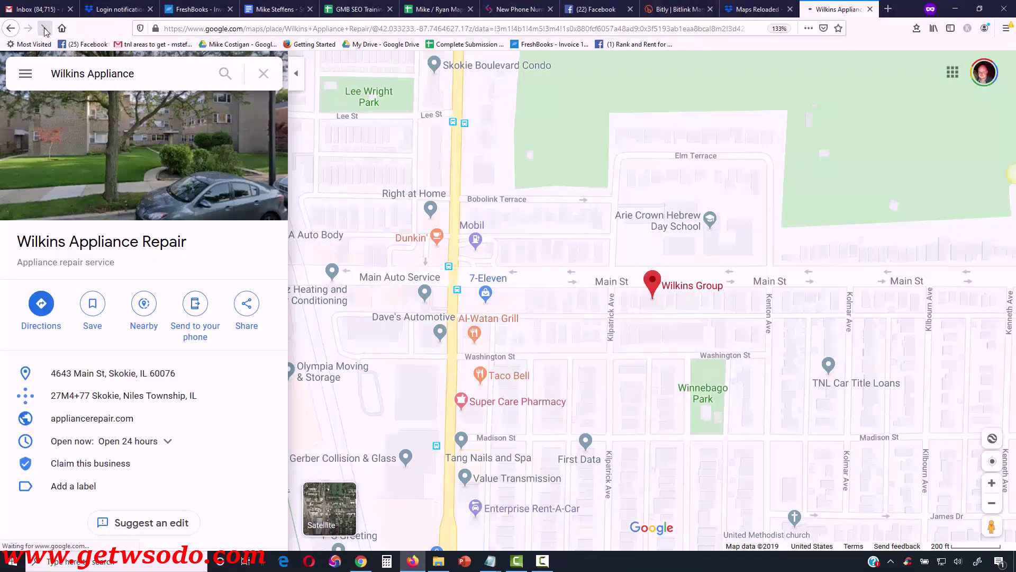